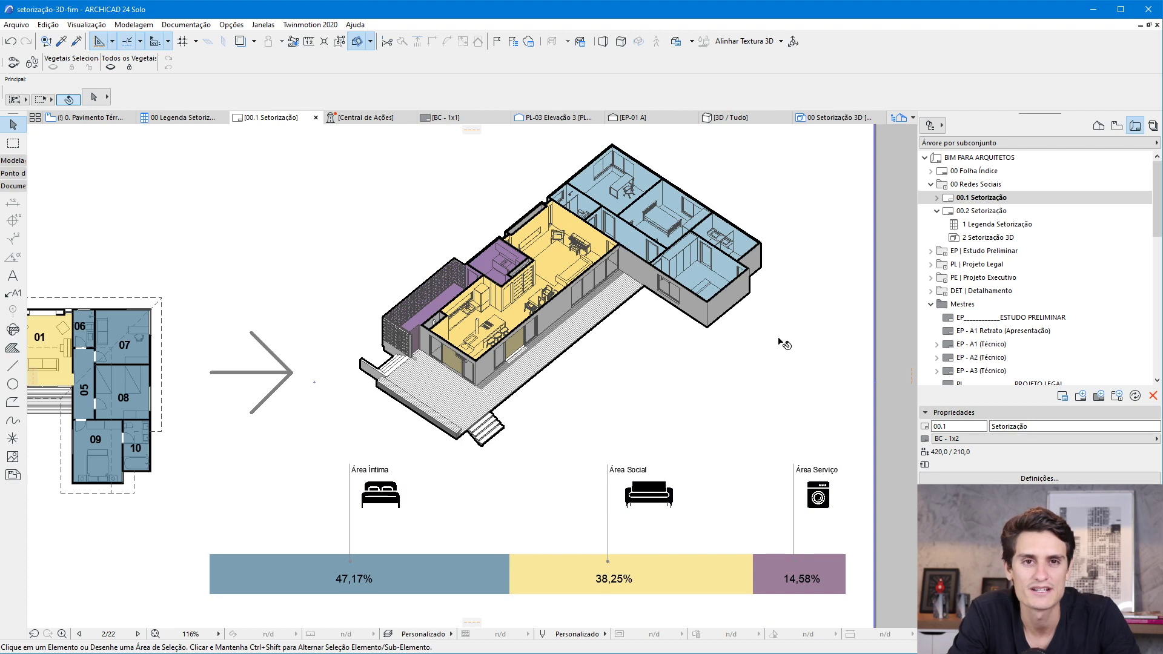
- Select the 47,17% label and the bar chart drawing, then clear the selection
left_click(359, 584)
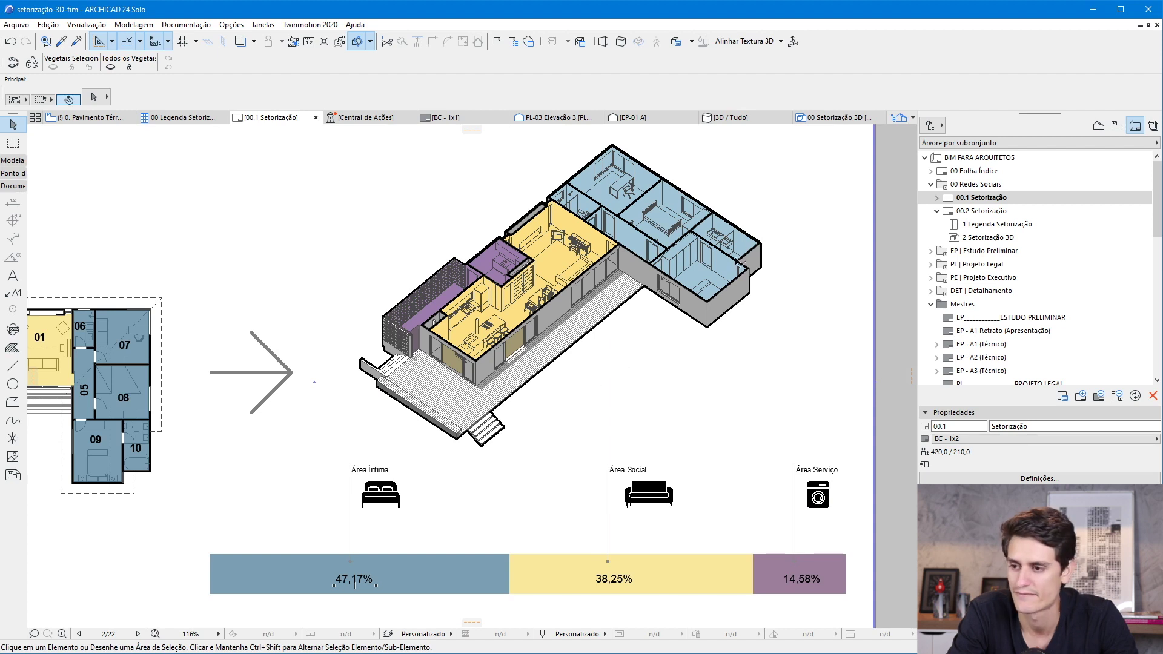
left_click(416, 568)
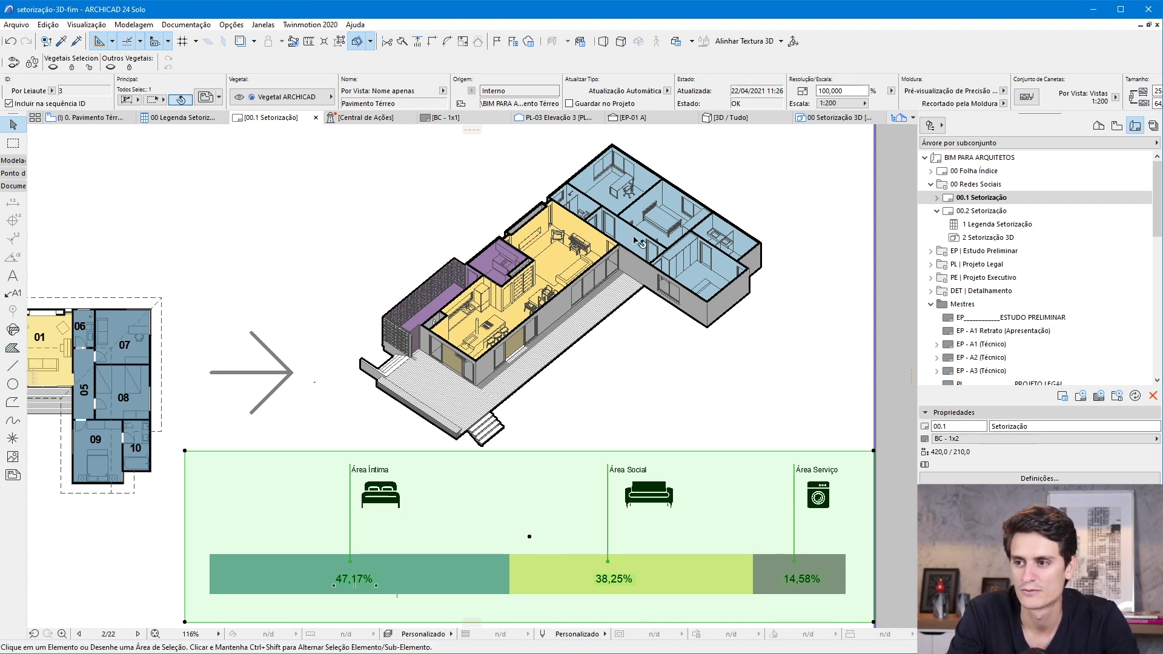
key("Escape")
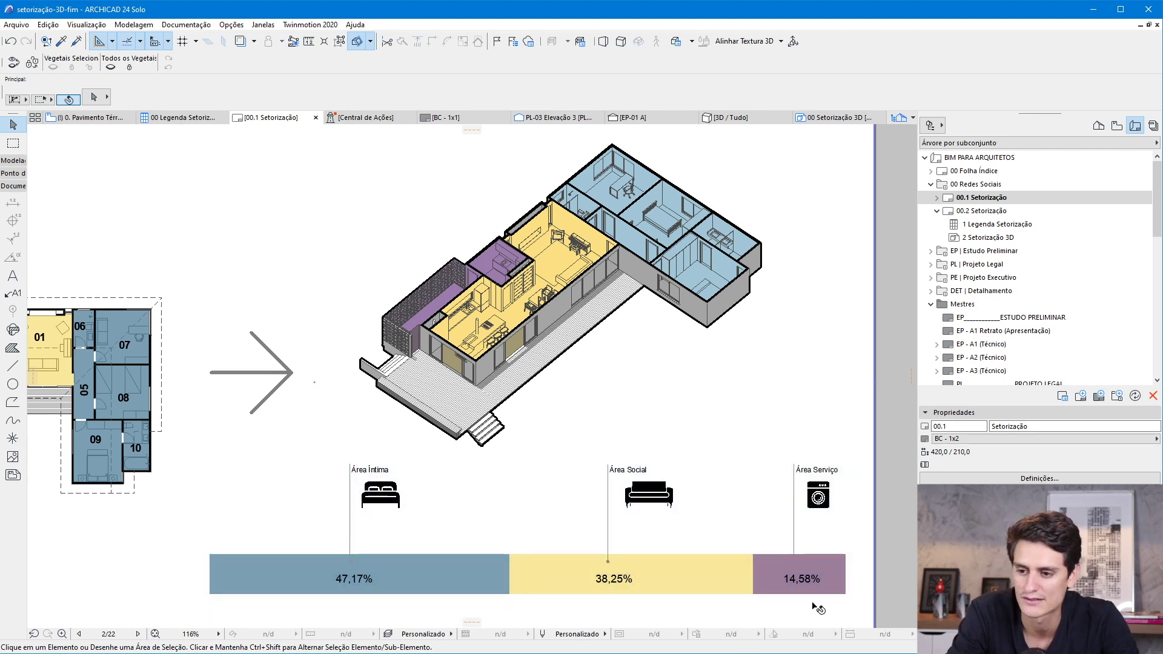
- Place the 2 Setorização 3D view from the Navigator onto the layout
left_click(844, 580)
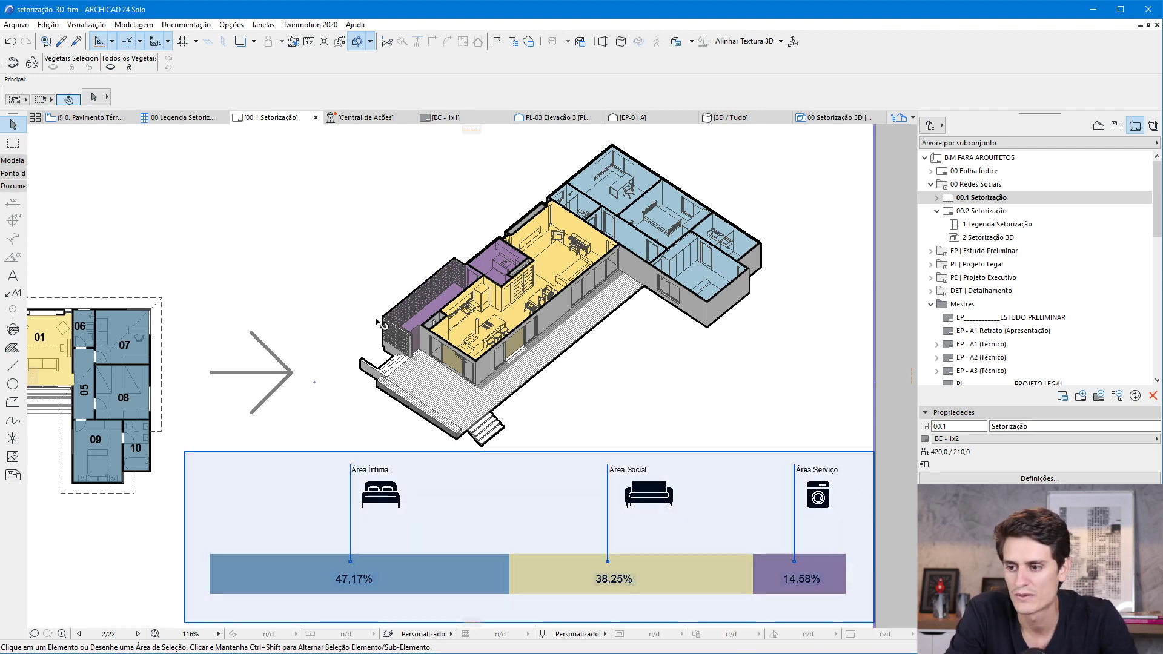
left_click(817, 259)
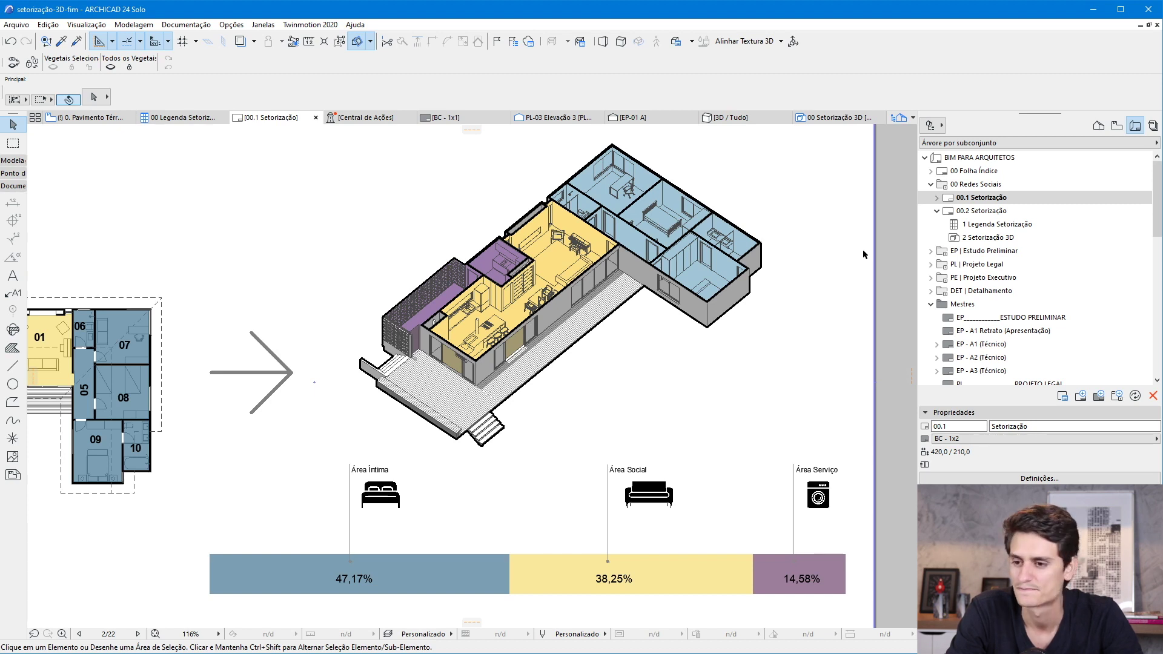
left_click_drag(987, 237, 230, 347)
left_click_drag(367, 575, 447, 480)
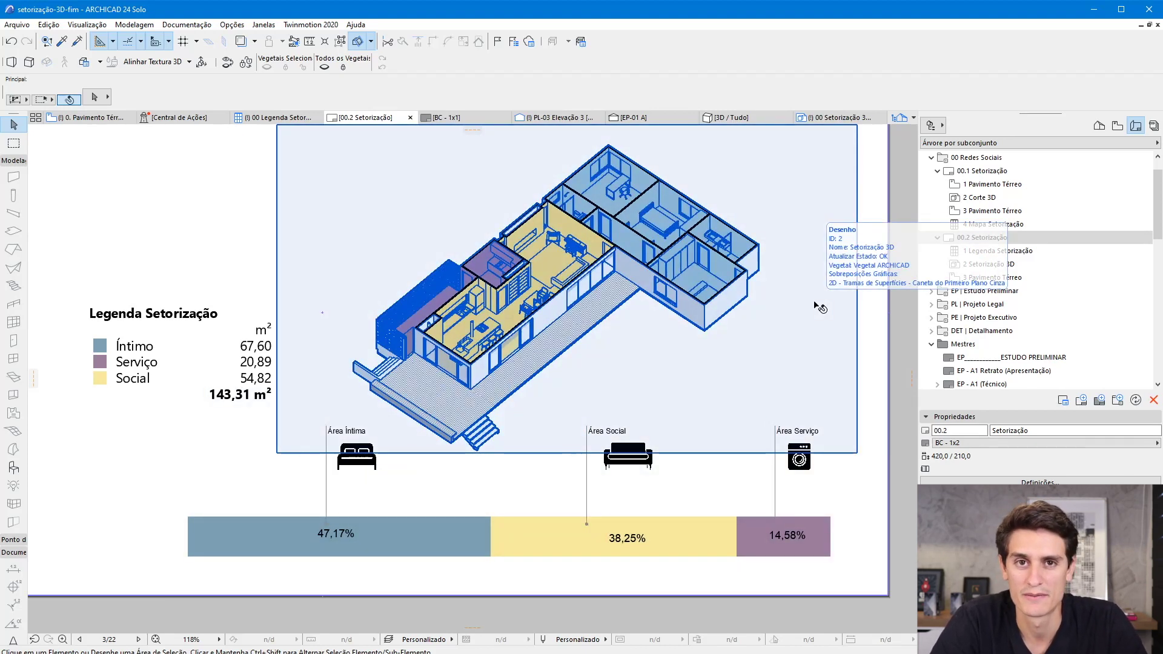
- In the Gestor de Propriedade, select the ZONAS group and start a new property
left_click(231, 26)
left_click(245, 55)
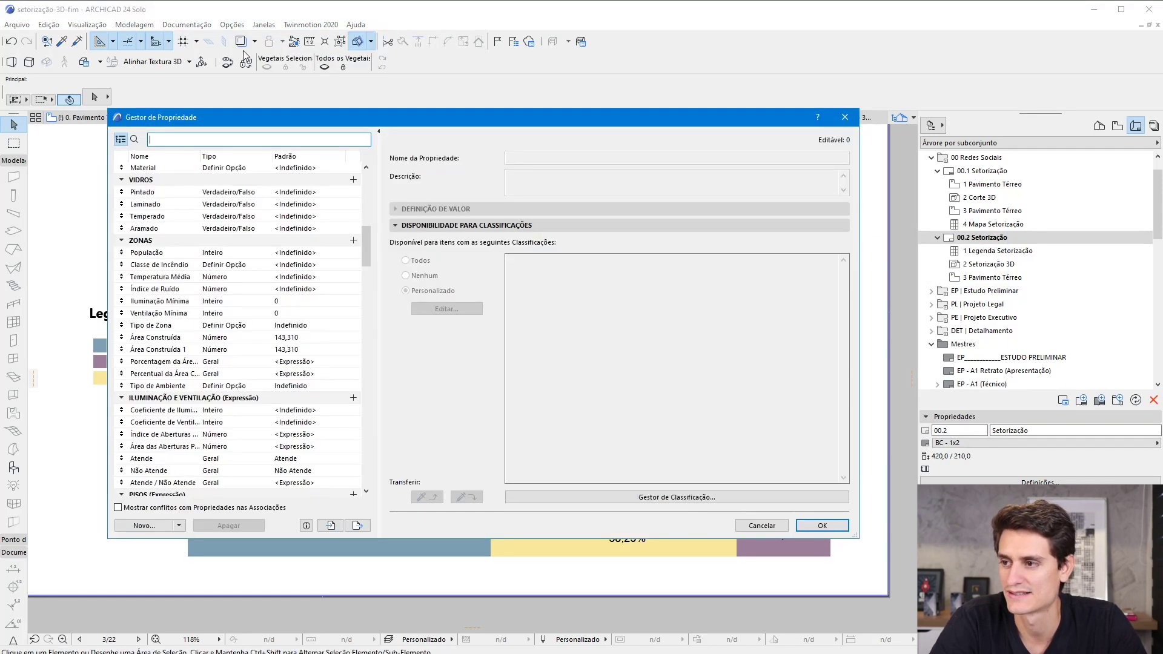
mouse_move(369, 242)
left_mouse_down()
mouse_move(382, 383)
mouse_move(381, 227)
left_mouse_up()
left_click(161, 315)
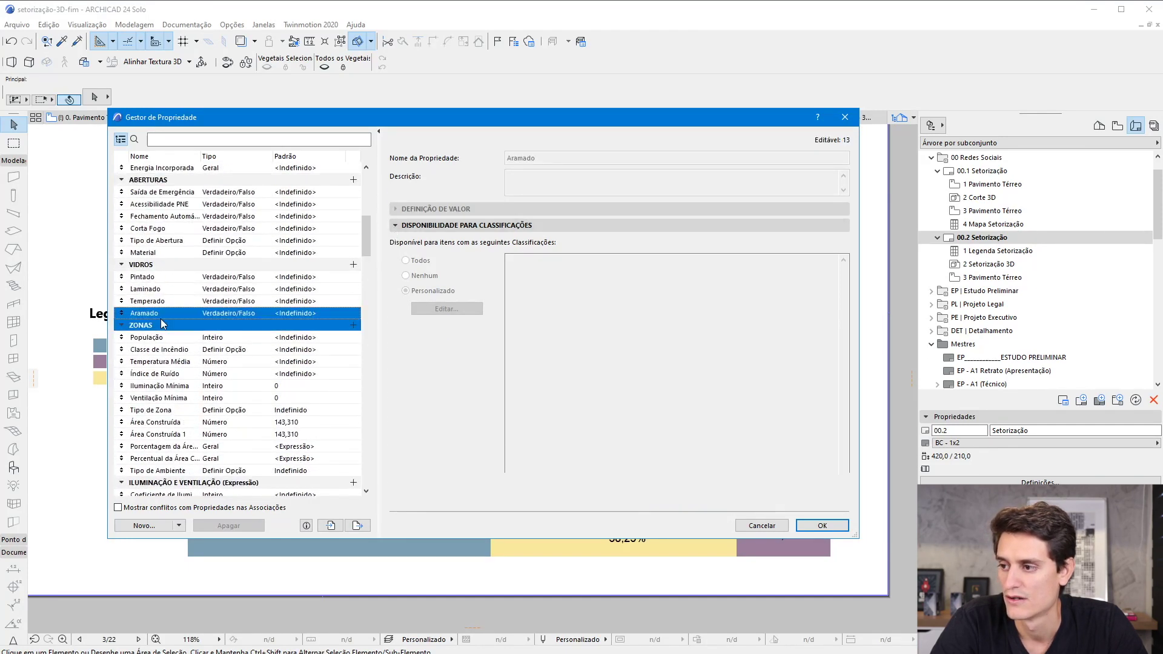
left_click(158, 337)
left_click(173, 326)
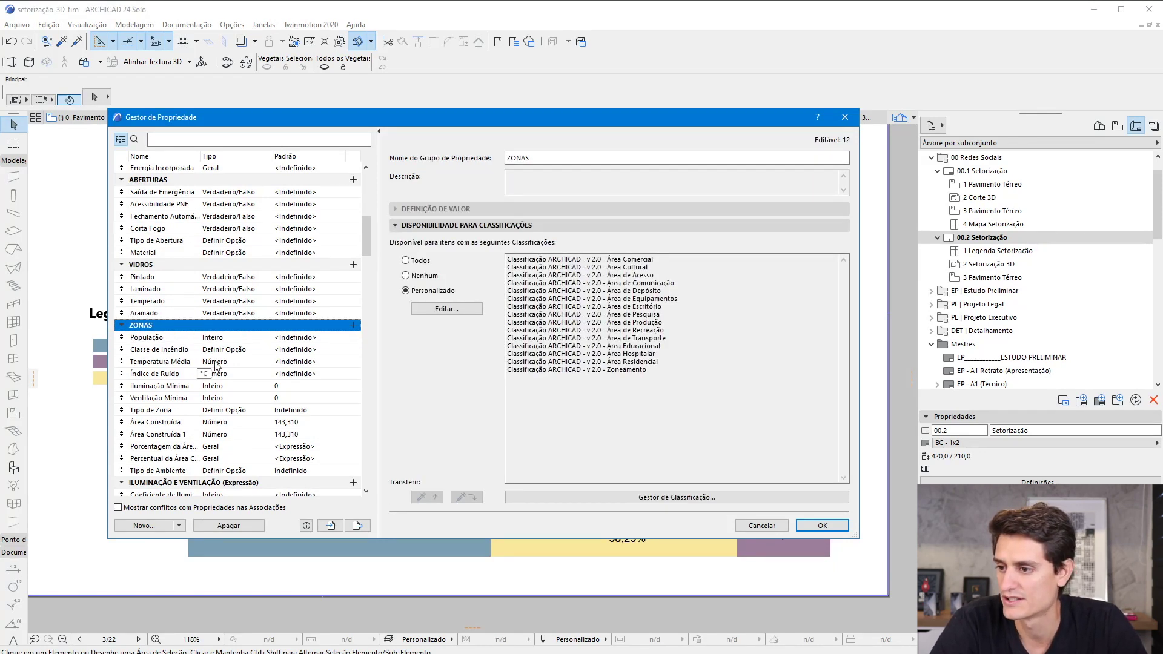
scroll(216, 365, "down", 1)
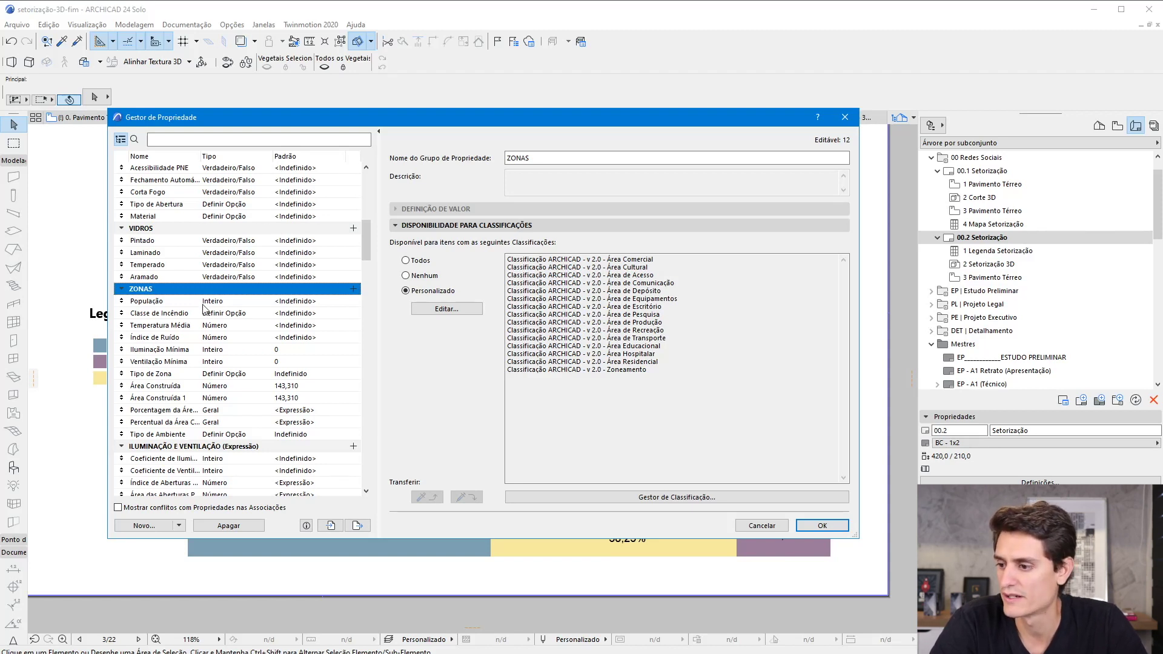
left_click(143, 526)
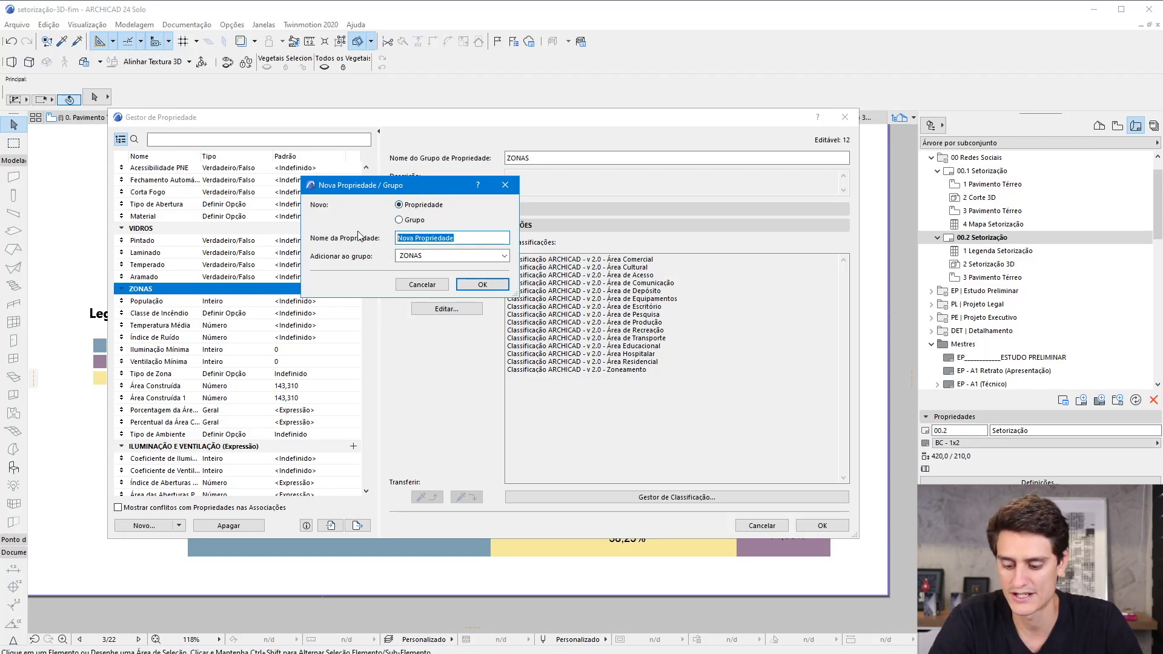
- Create the Área Total property in ZONAS with data type Área and save it
type("Á")
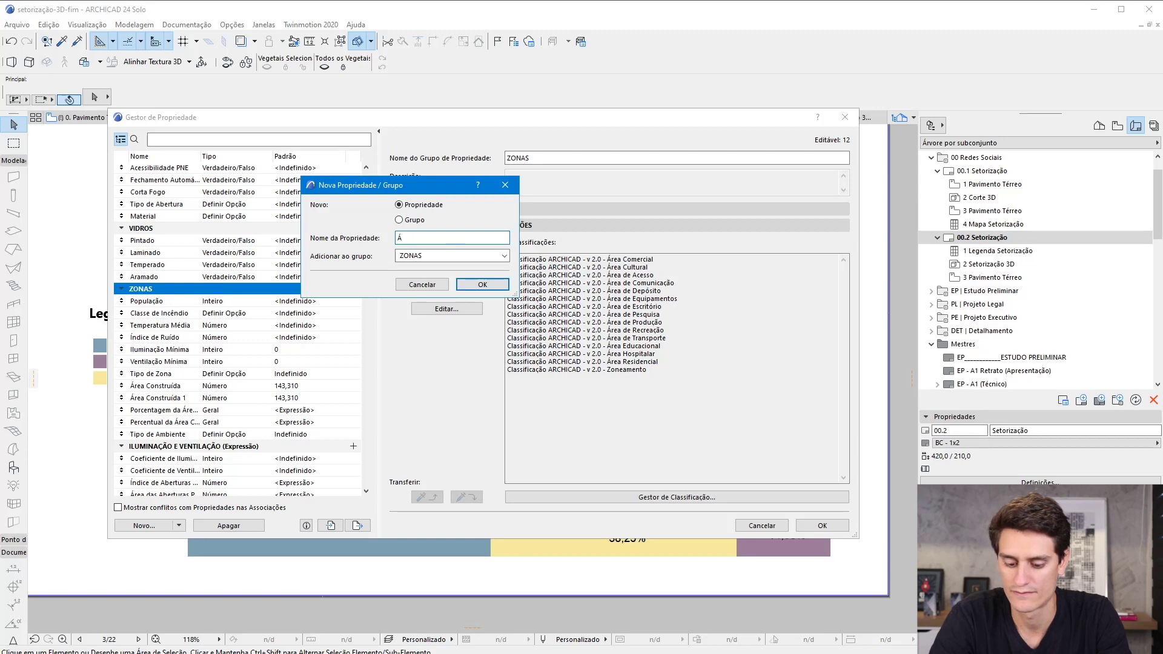
type("rea Total")
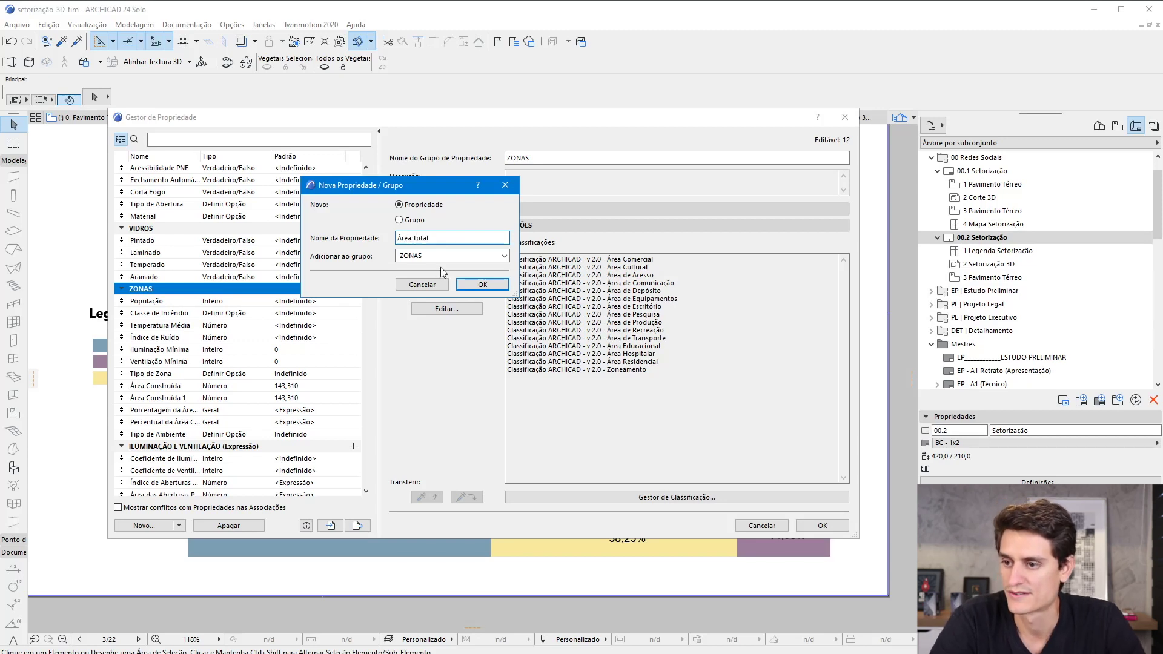
left_click(484, 284)
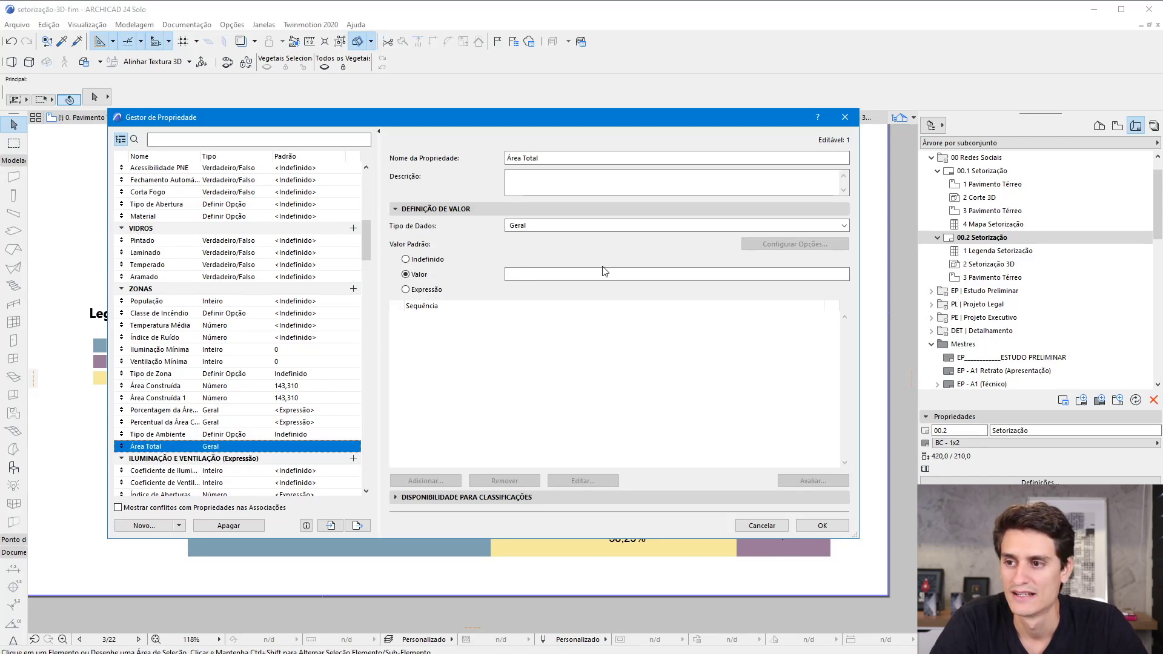
left_click(536, 229)
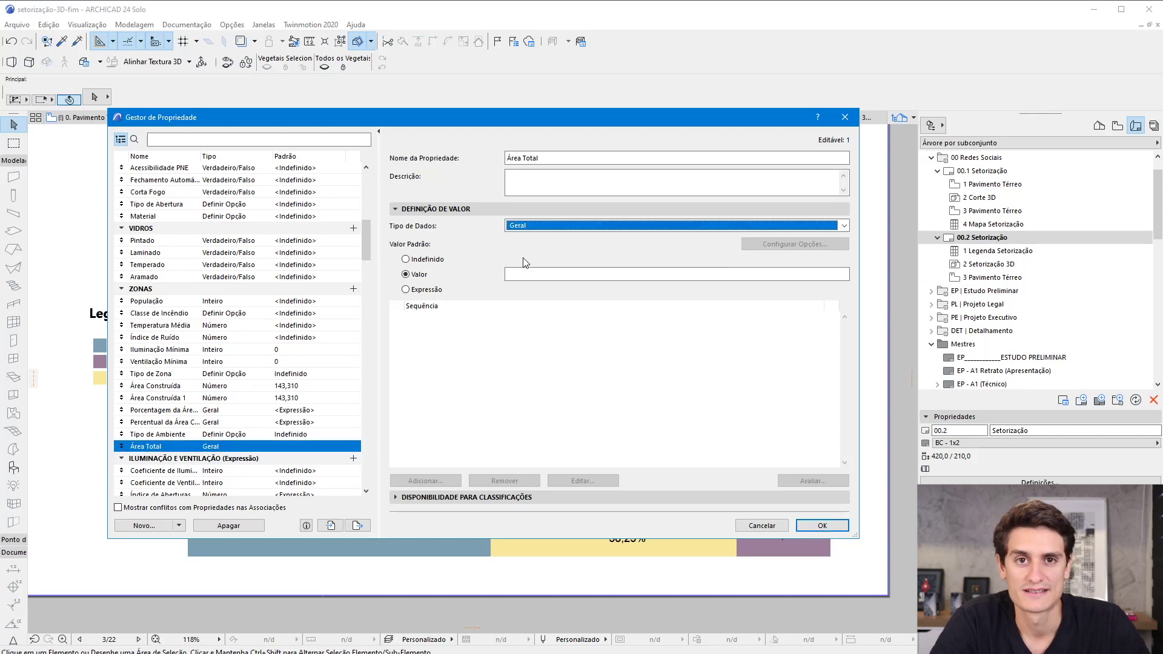
left_click(565, 226)
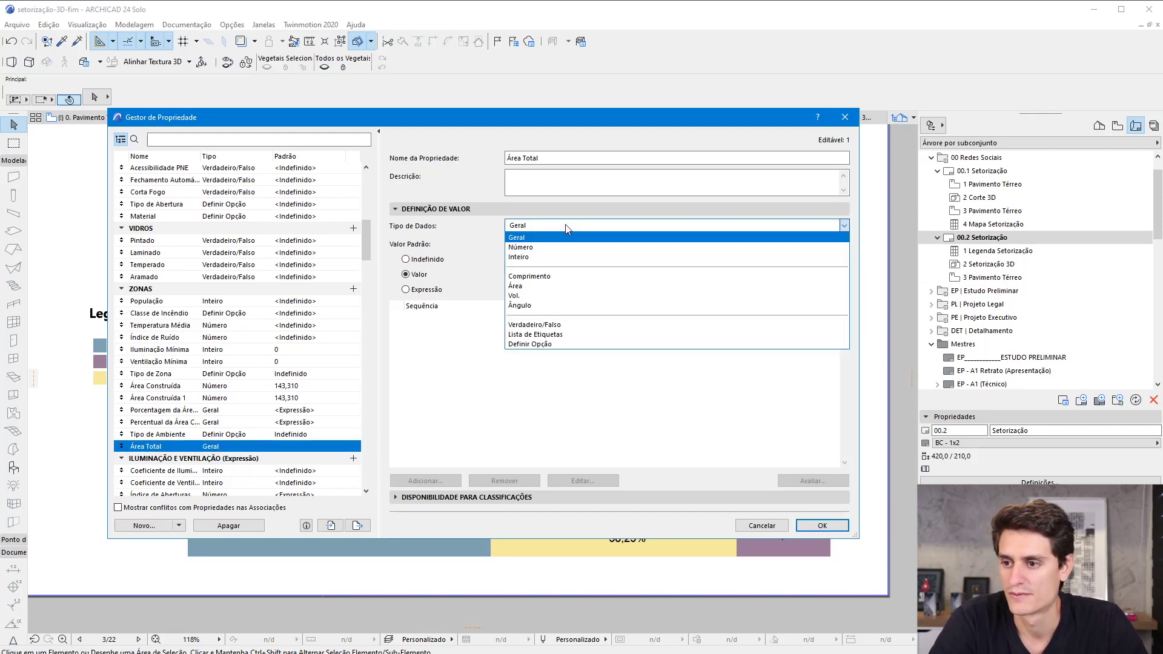
left_click(549, 287)
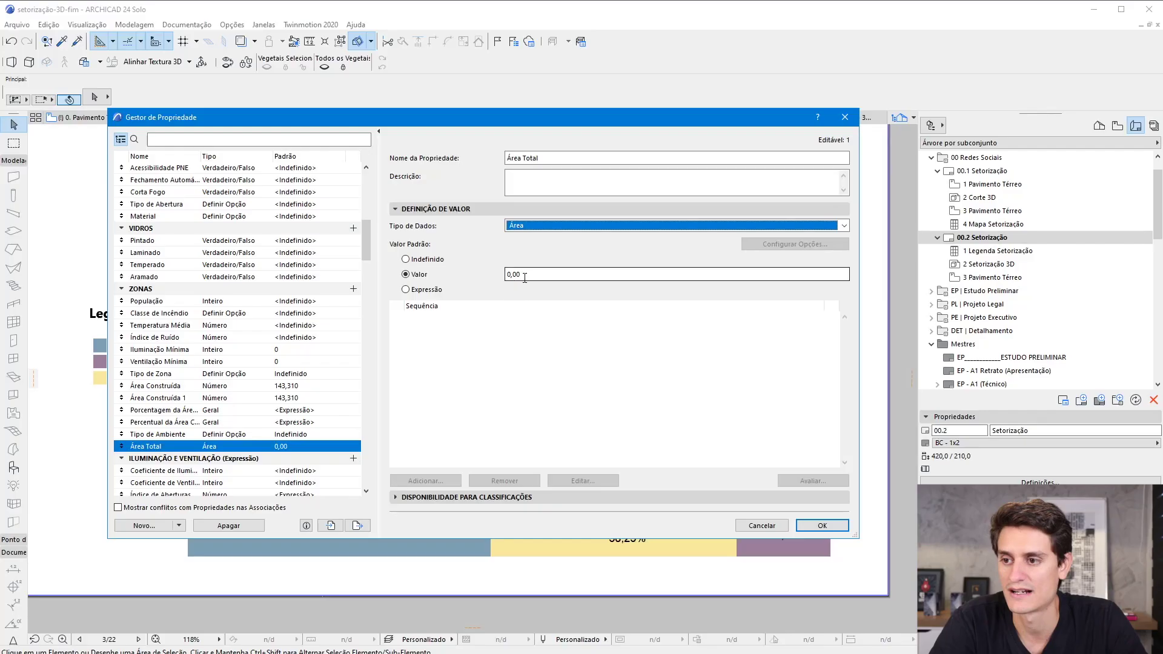
left_click(508, 281)
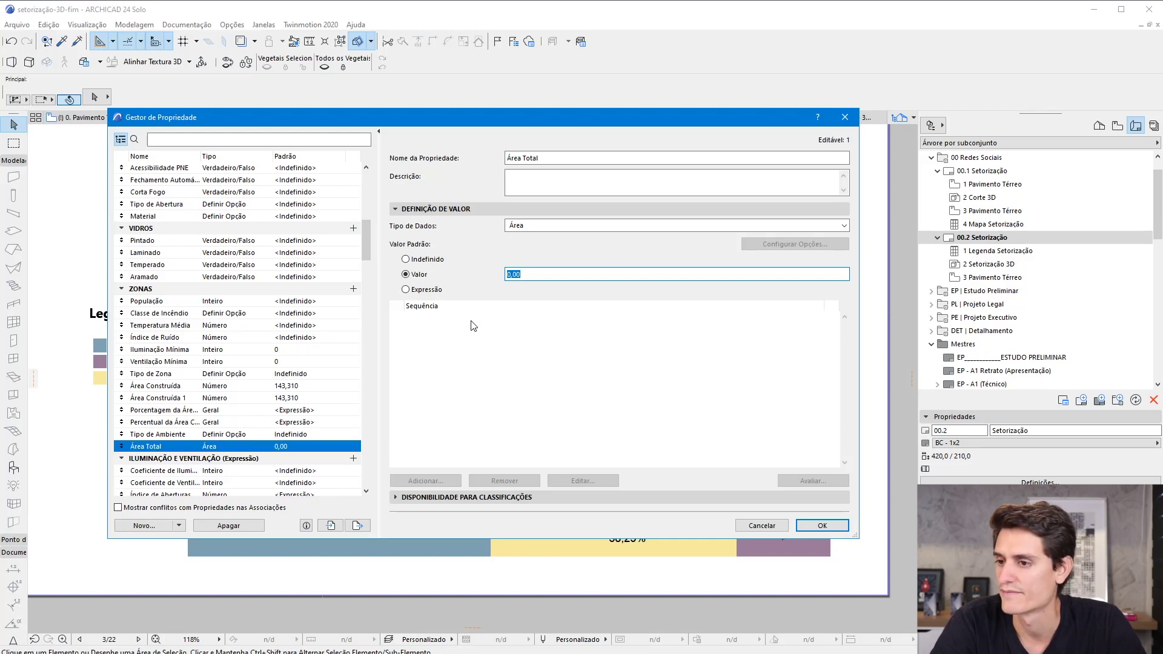
left_click(822, 526)
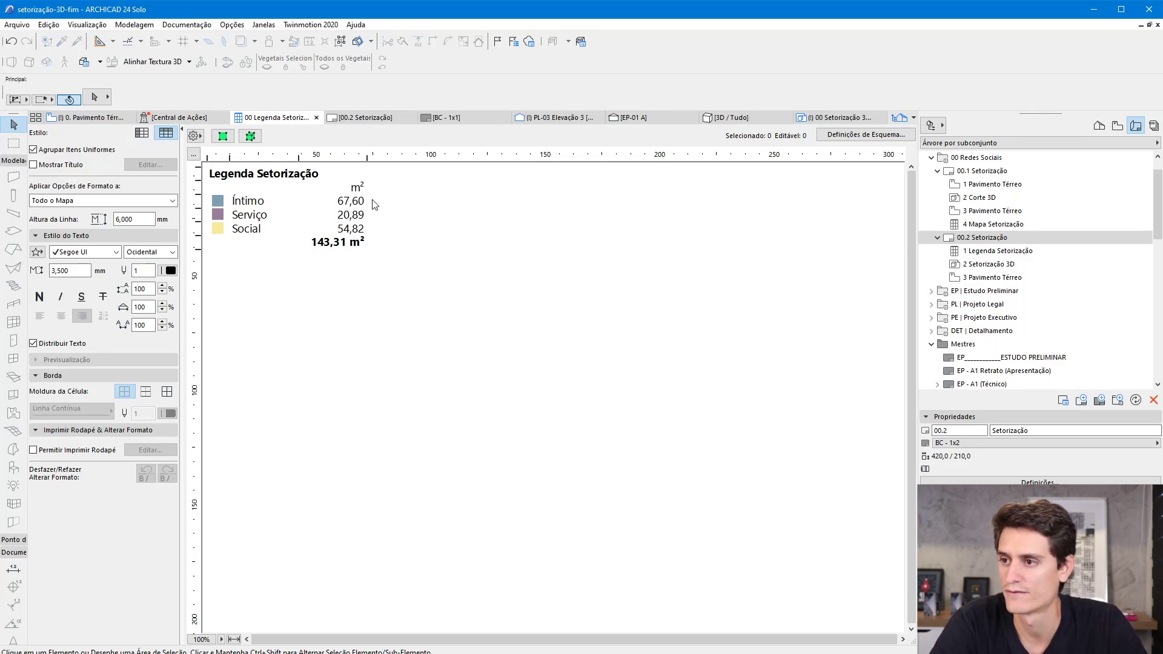
- Set Área Total's default value to 143,31 in the Gestor de Propriedade
left_click(232, 24)
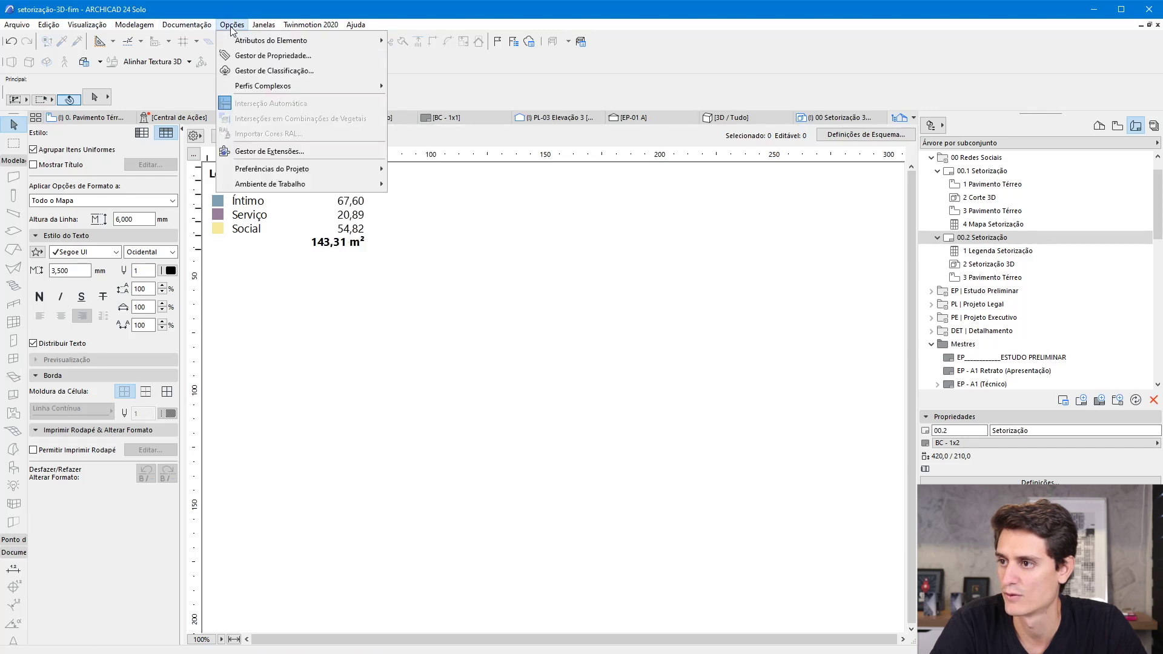
left_click(249, 54)
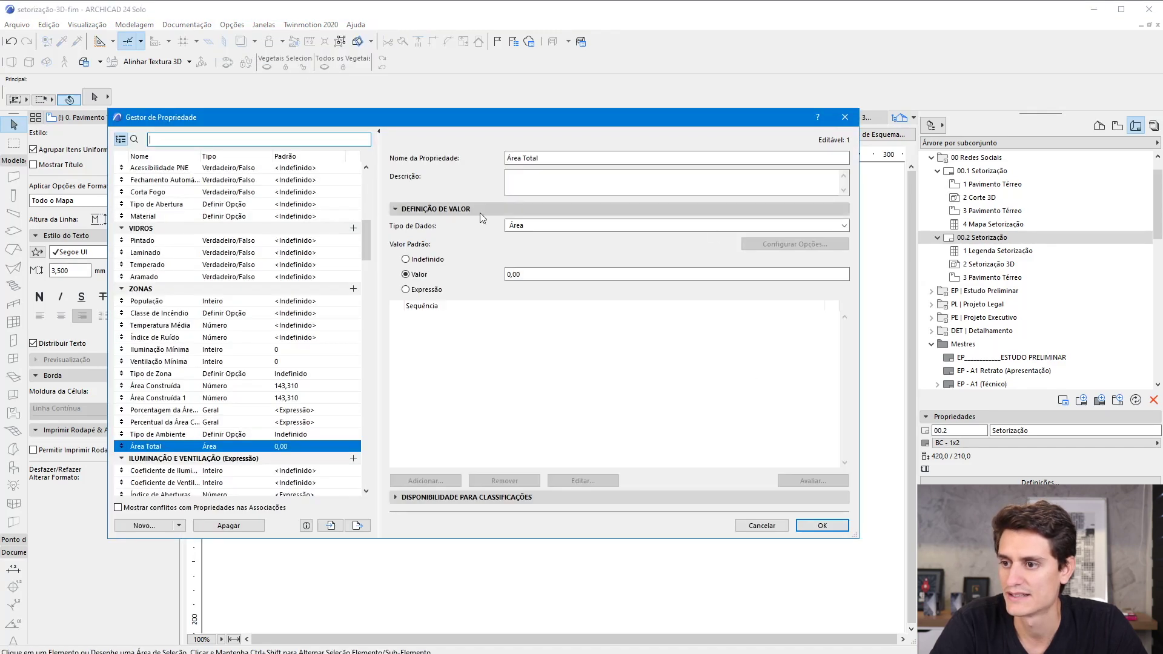
left_click(477, 274)
type("143,31")
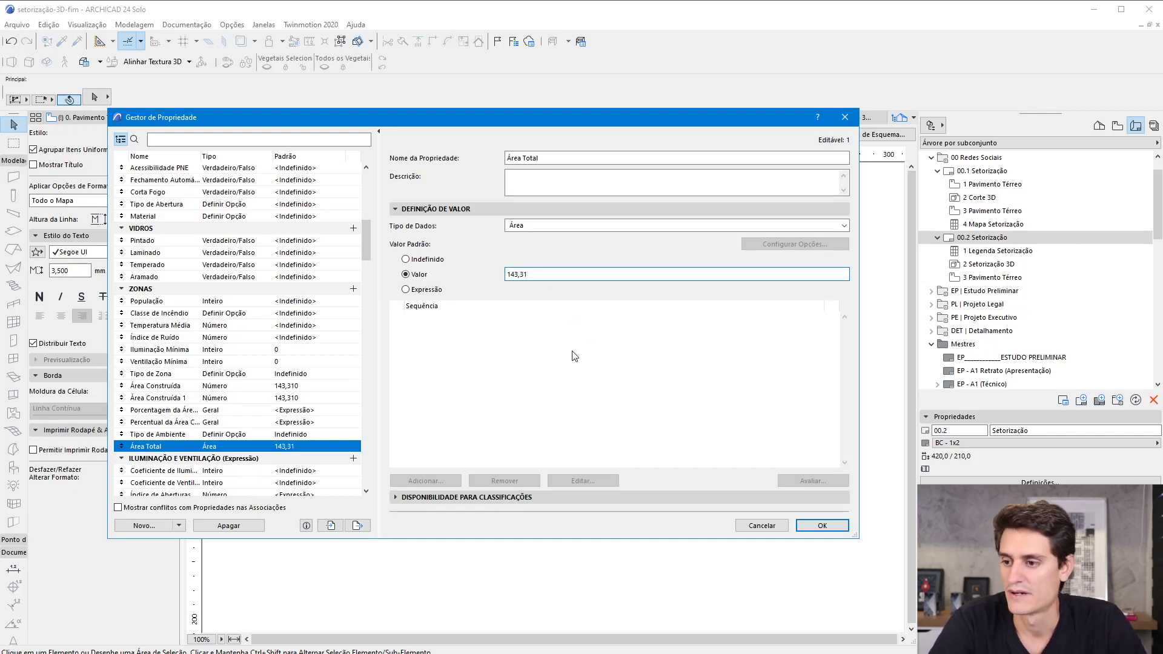
- Make Área Total available to a custom classification set containing Zoneamento
left_click(395, 500)
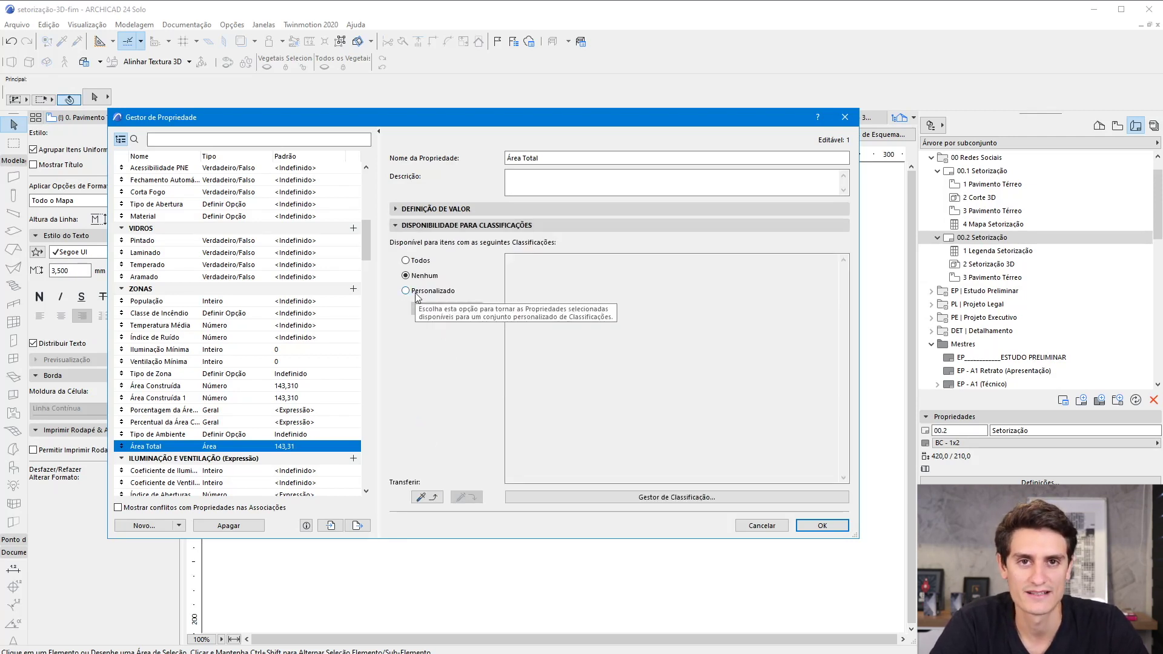
left_click(417, 297)
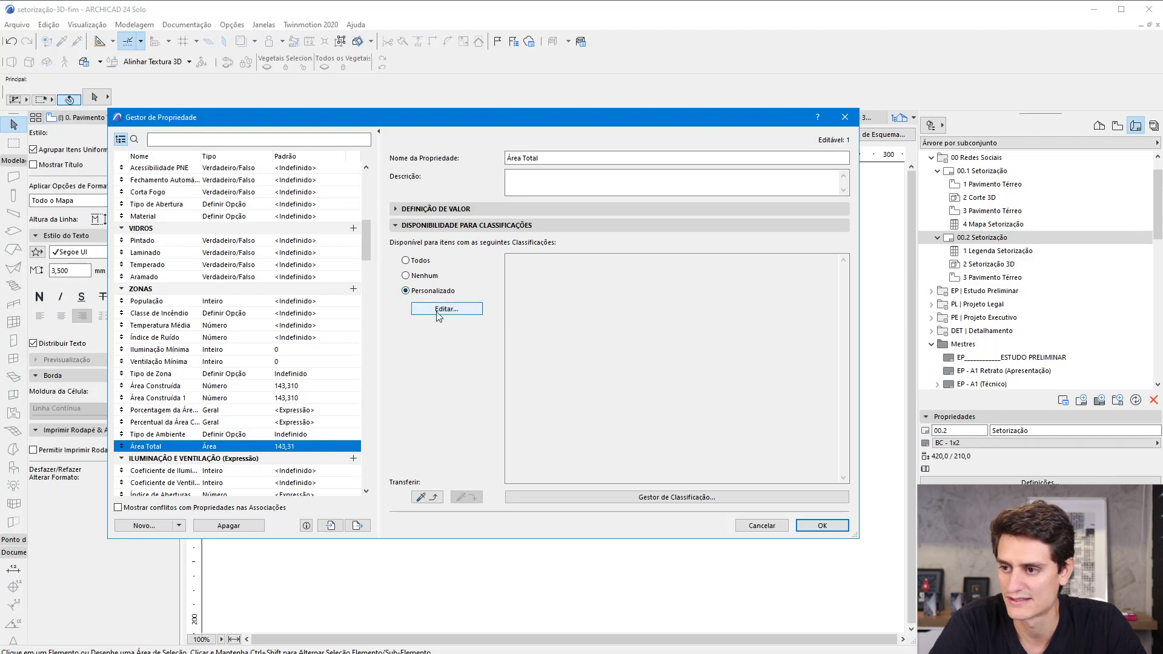
left_click(437, 311)
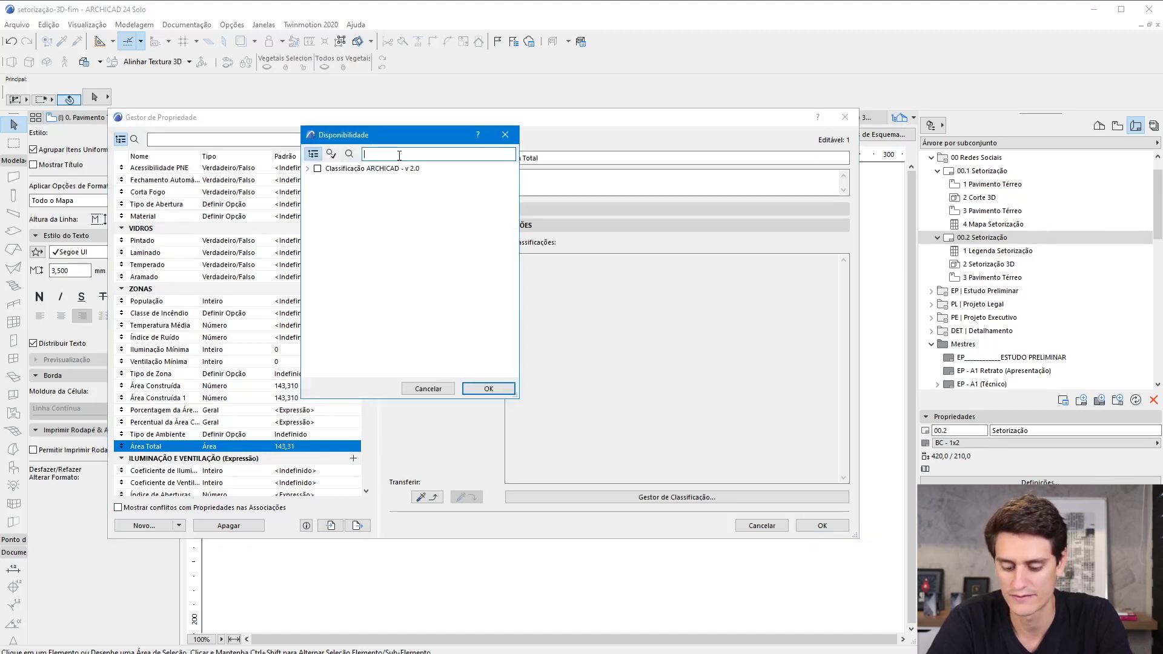
type("zone")
left_click(308, 194)
left_click(488, 388)
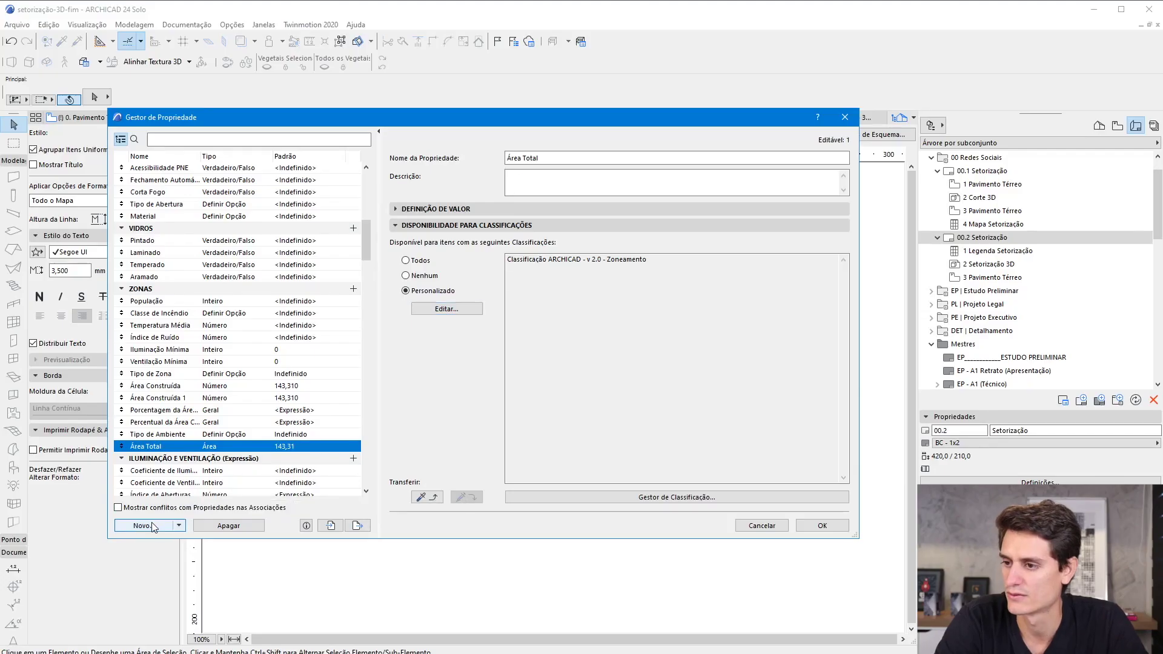
- Create Percentual Área Total in ZONAS with Geral data type and an expression default value
left_click(153, 525)
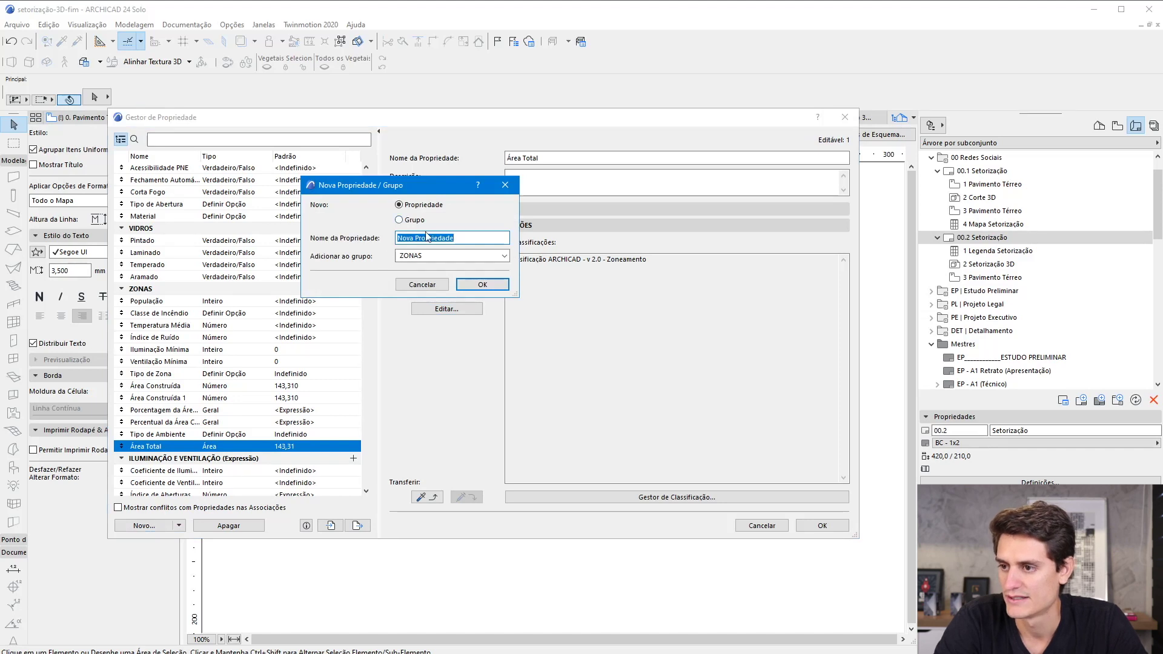
type("Percentual Área Total")
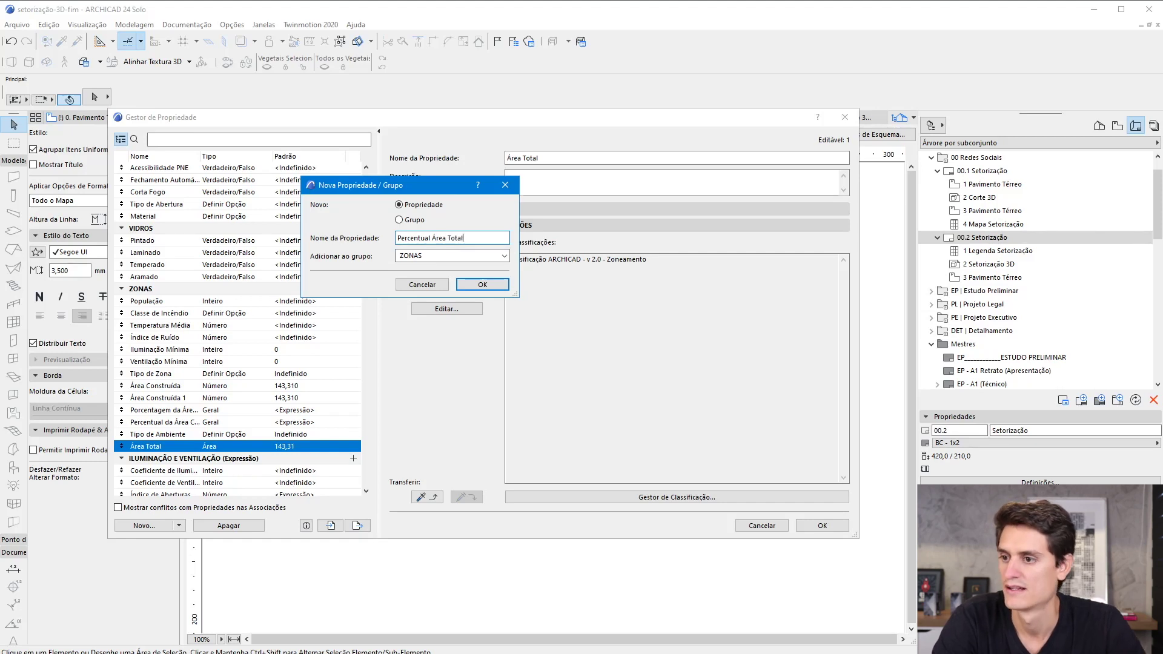
left_click(496, 282)
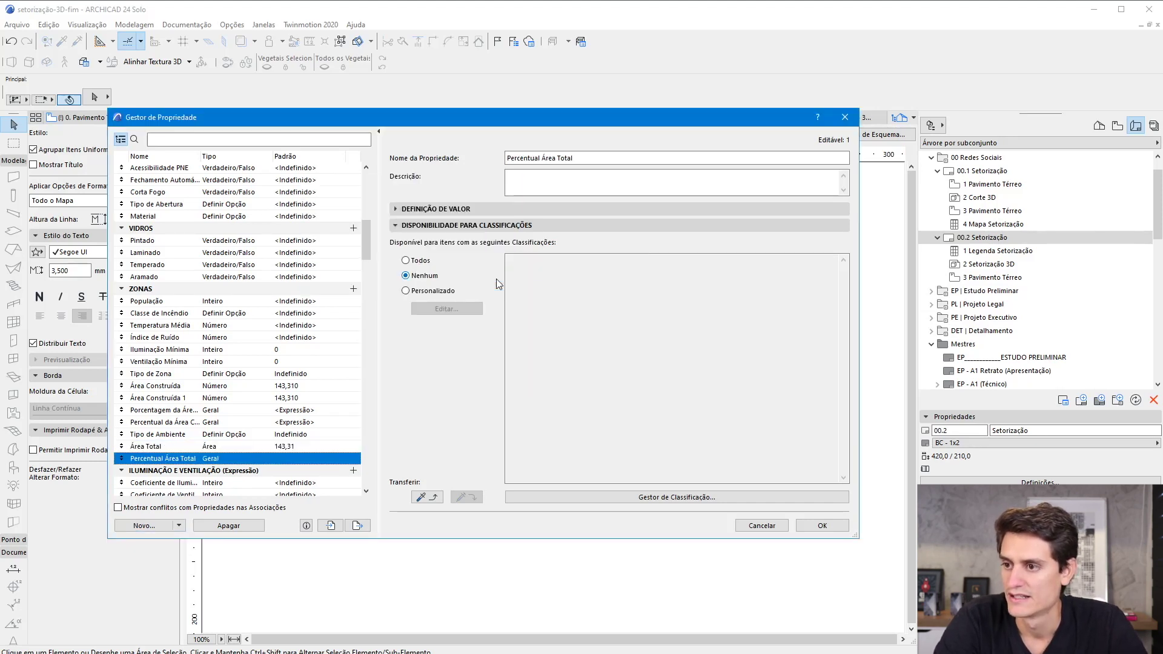
left_click(427, 209)
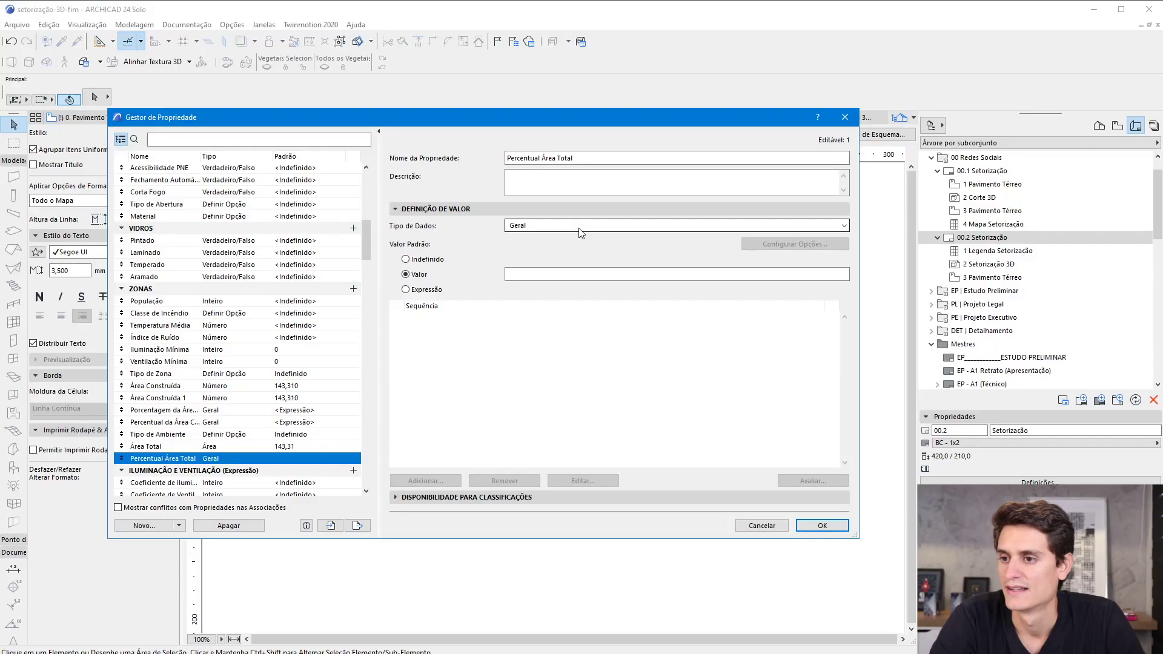
left_click(550, 226)
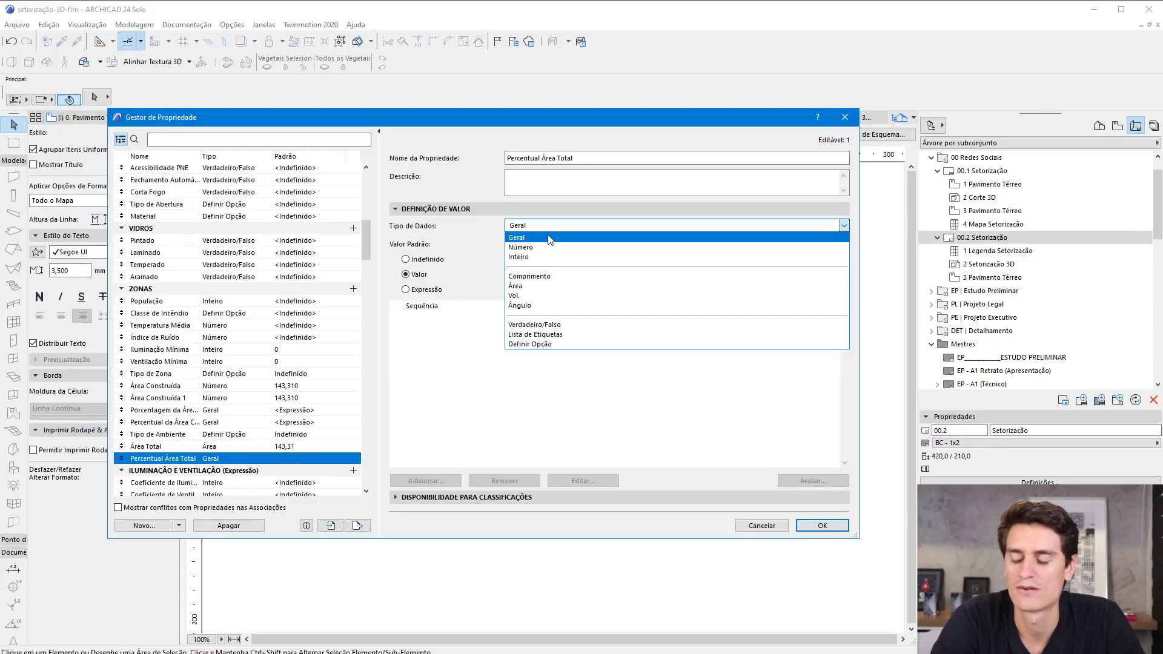
left_click(550, 237)
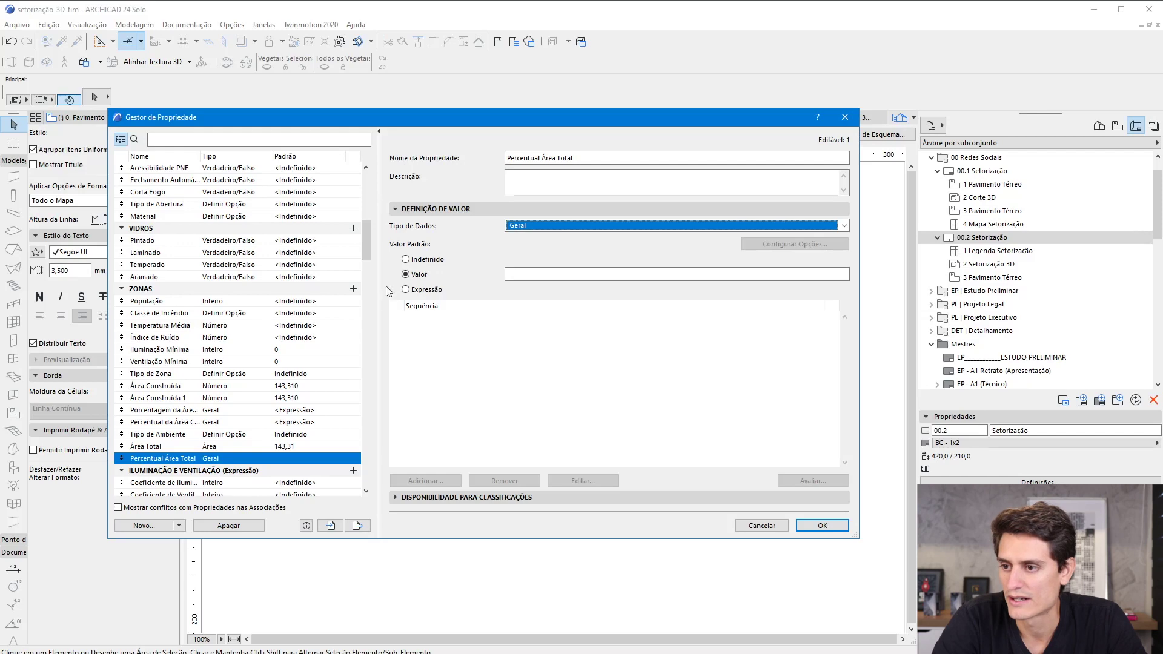
left_click(425, 291)
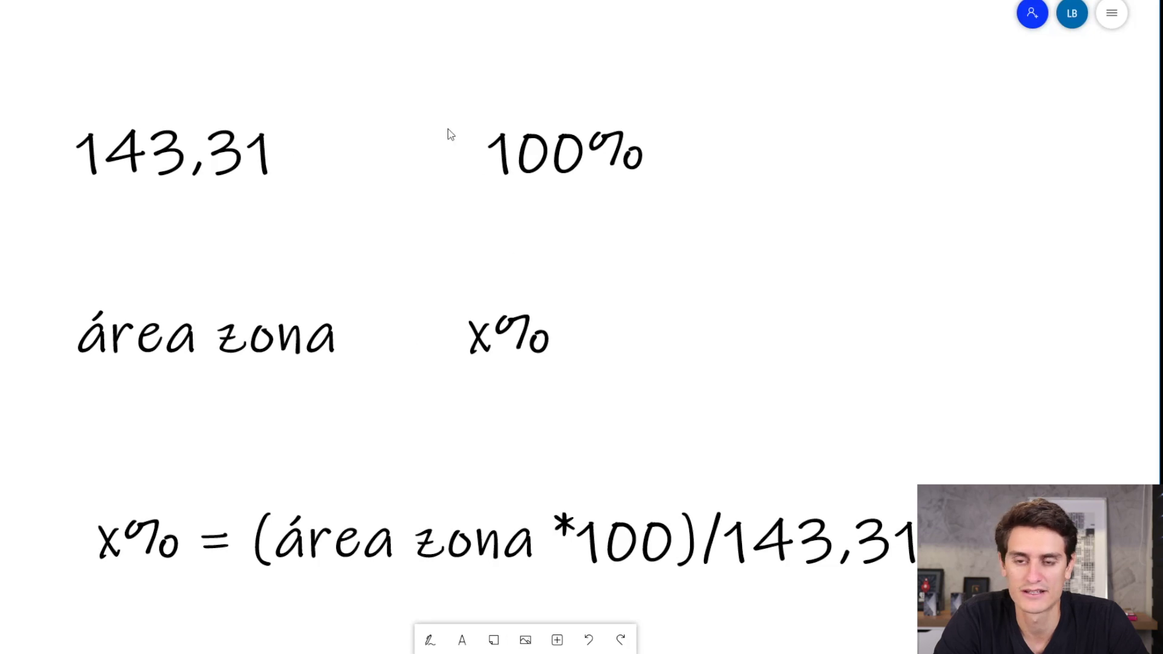
- Draw a red X linking 143,31 with x% and área zona with 100%
left_click(430, 640)
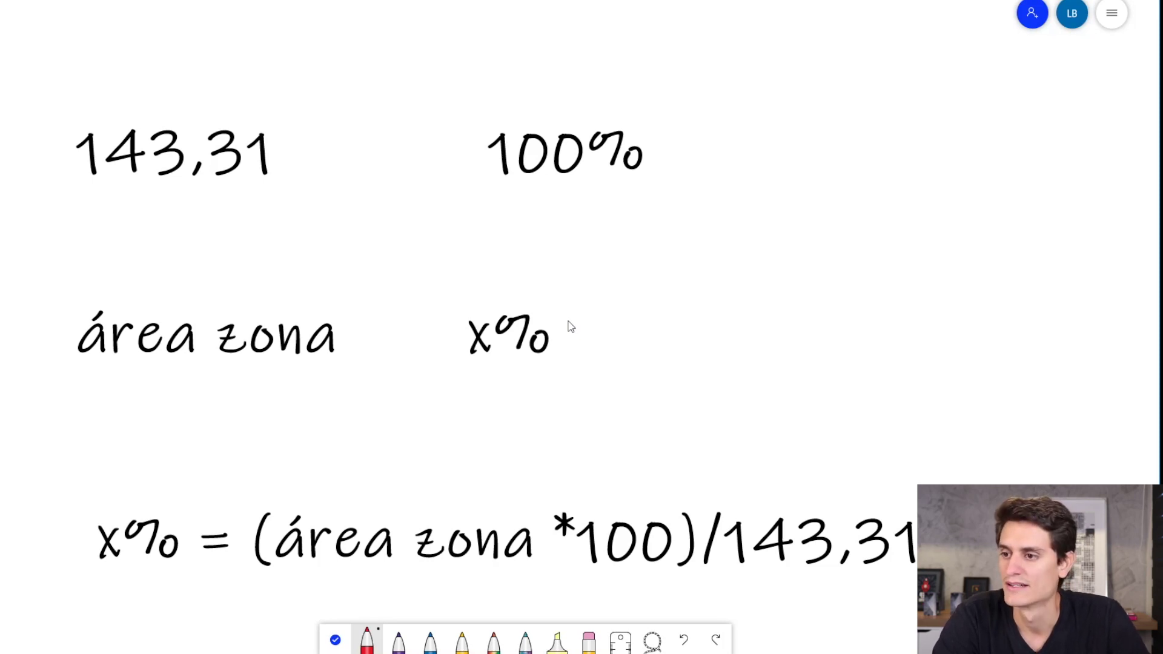
left_click_drag(297, 185, 445, 325)
left_click_drag(318, 299, 467, 181)
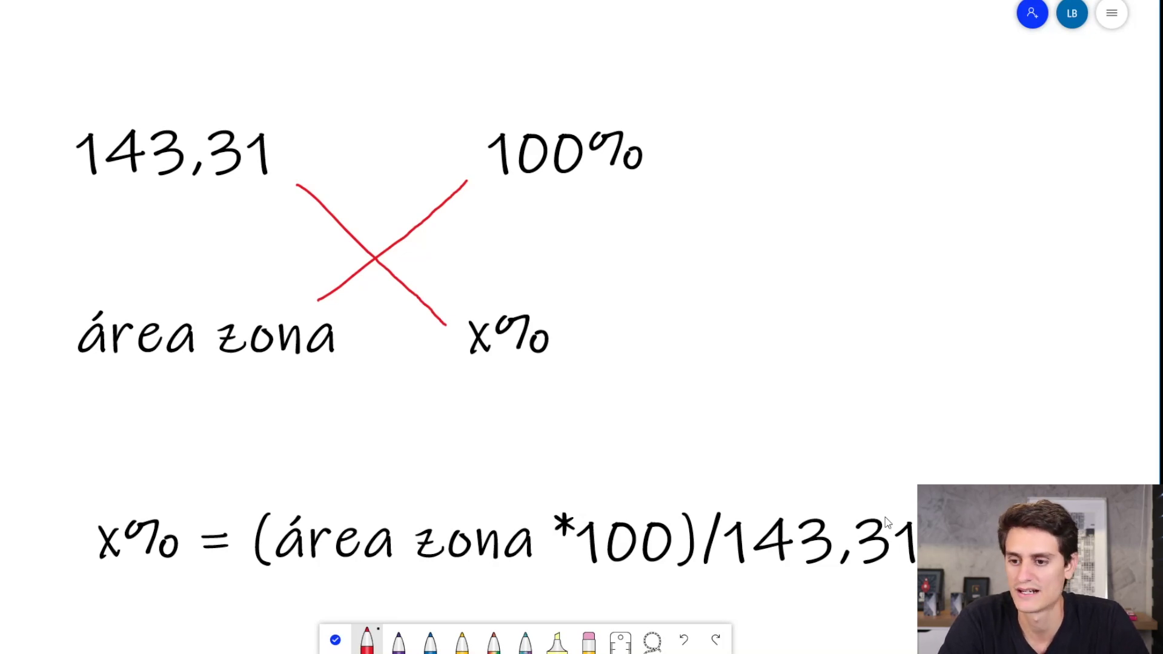
left_click_drag(222, 545, 912, 545)
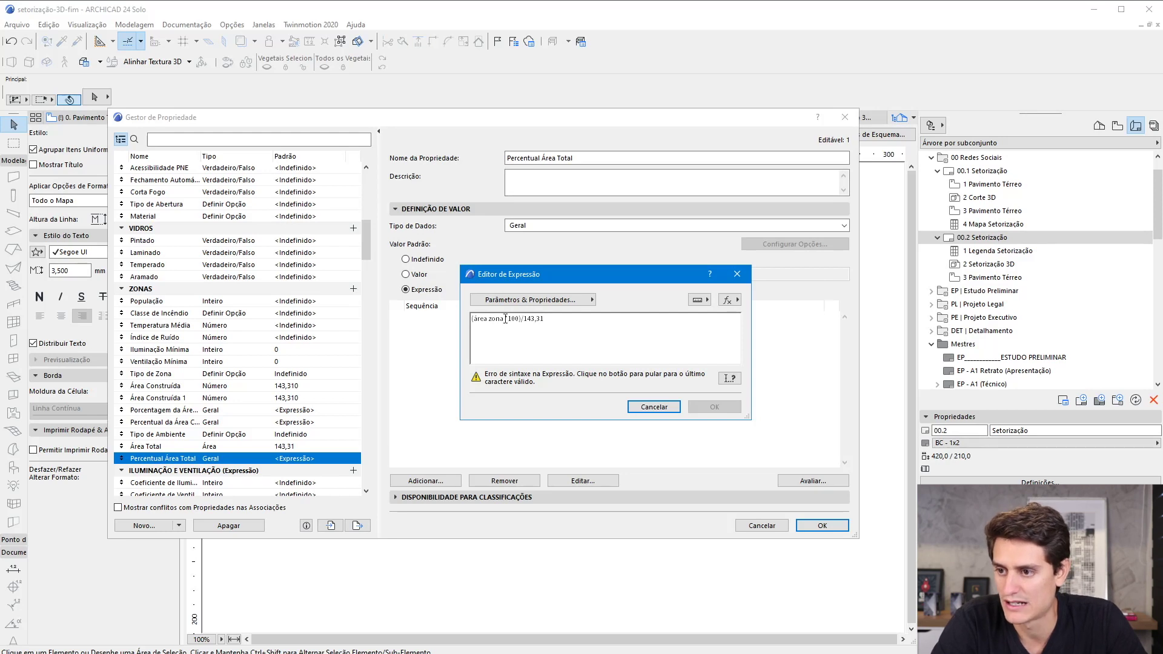
- Replace the área zona placeholder with the zone's Área Calculada parameter
left_click_drag(488, 321, 476, 322)
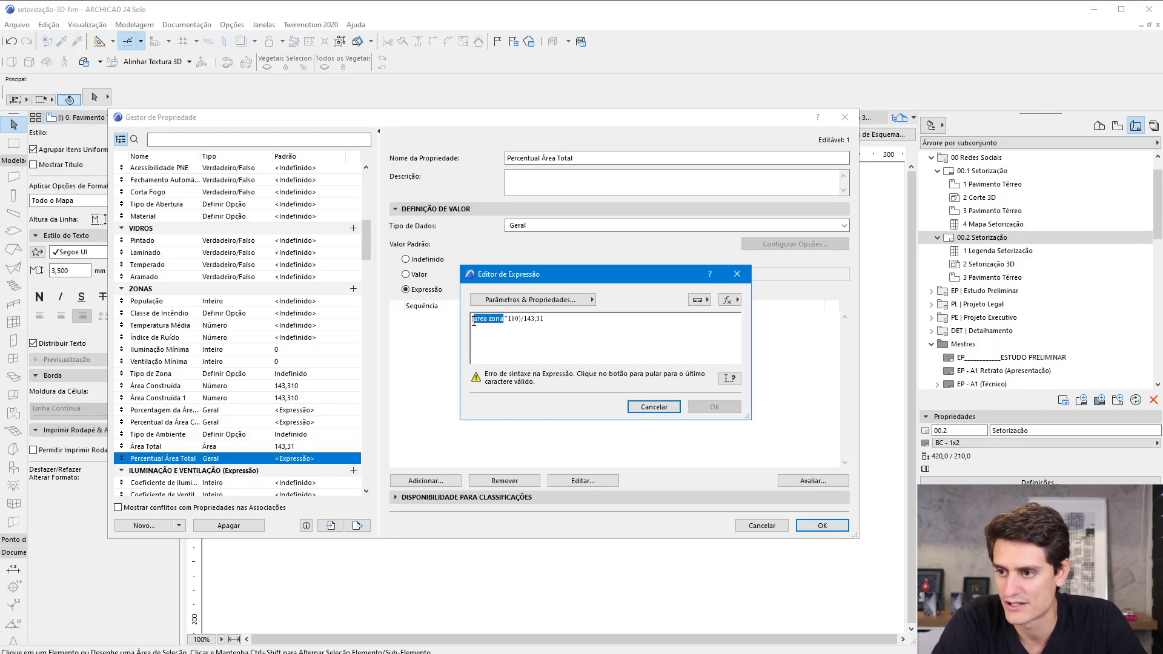
key("BackSpace")
left_click(515, 301)
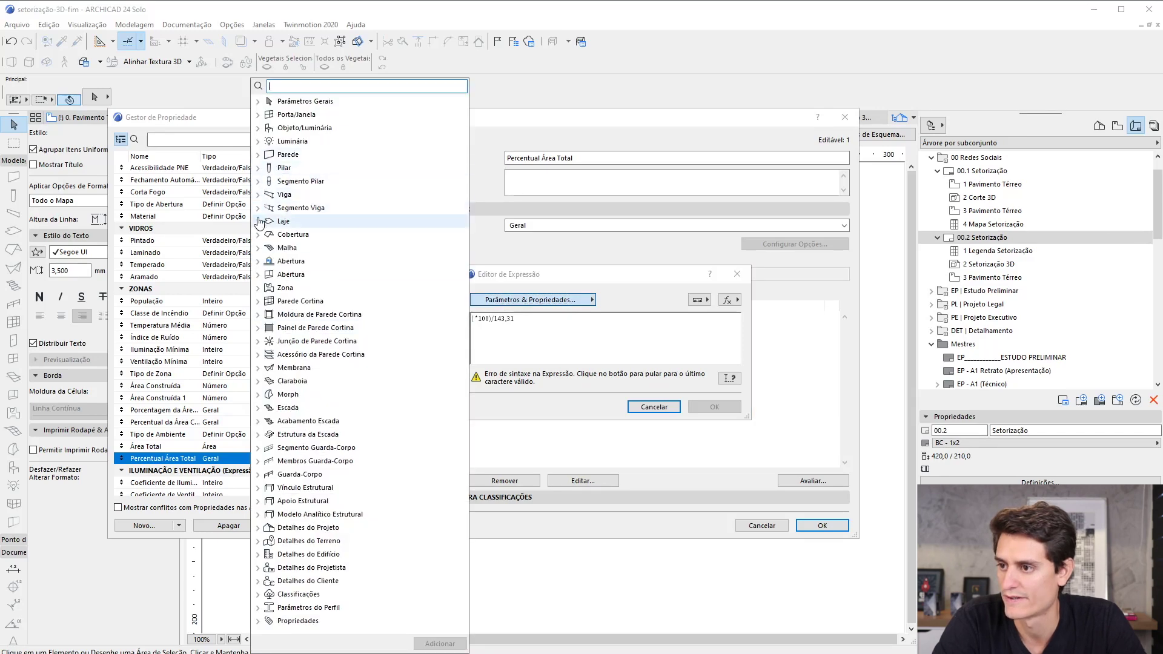
left_click(258, 288)
left_click(309, 64)
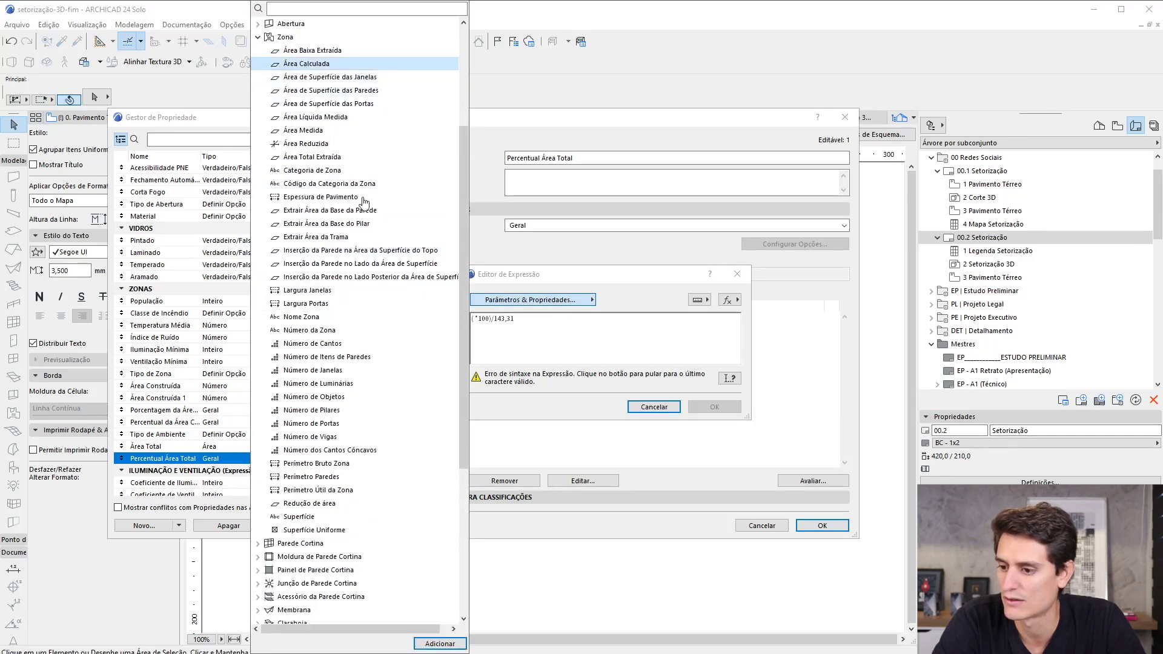
left_click(453, 640)
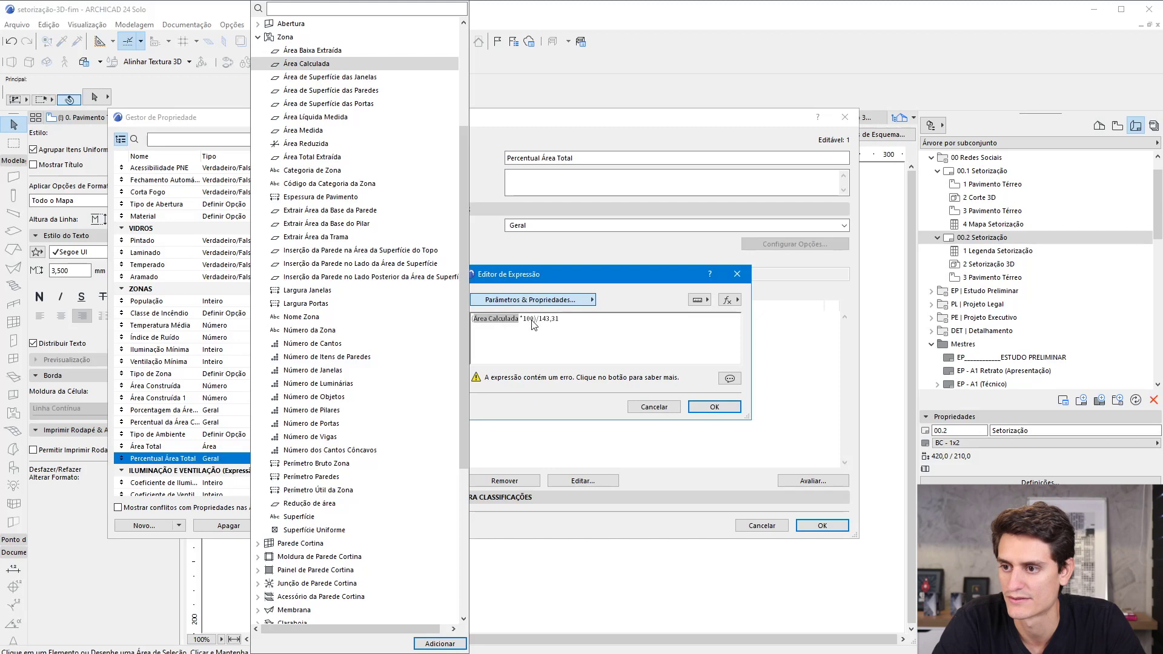
left_click(529, 322)
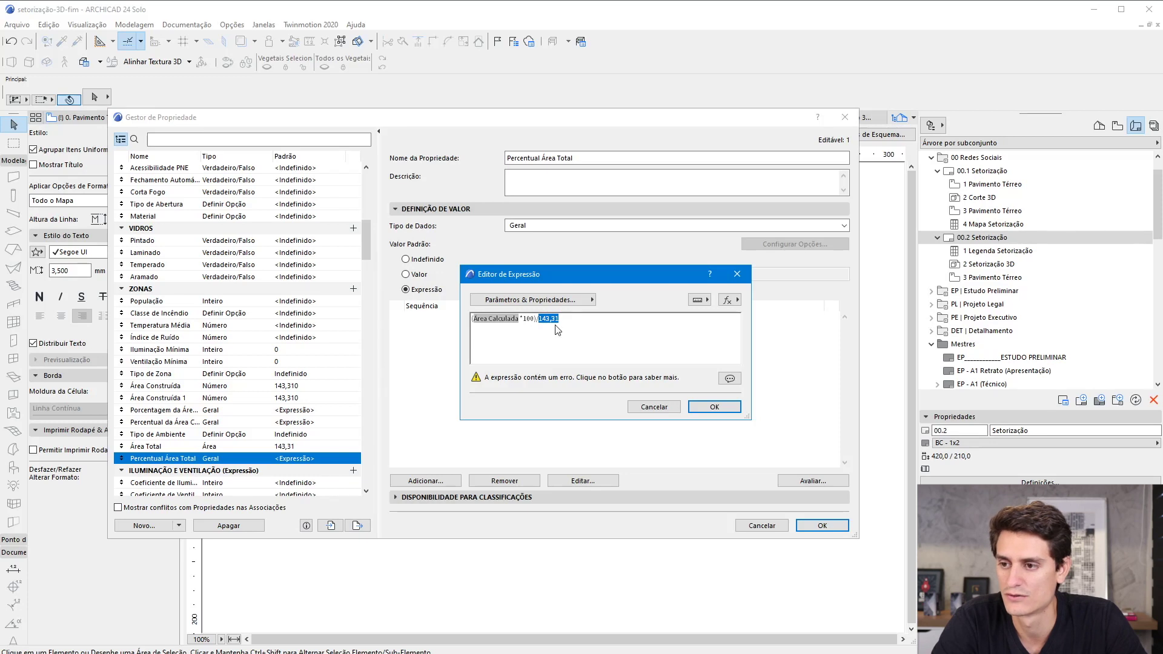
- Replace the fixed 143,31 divisor with the ZONAS Área Total property
key("BackSpace")
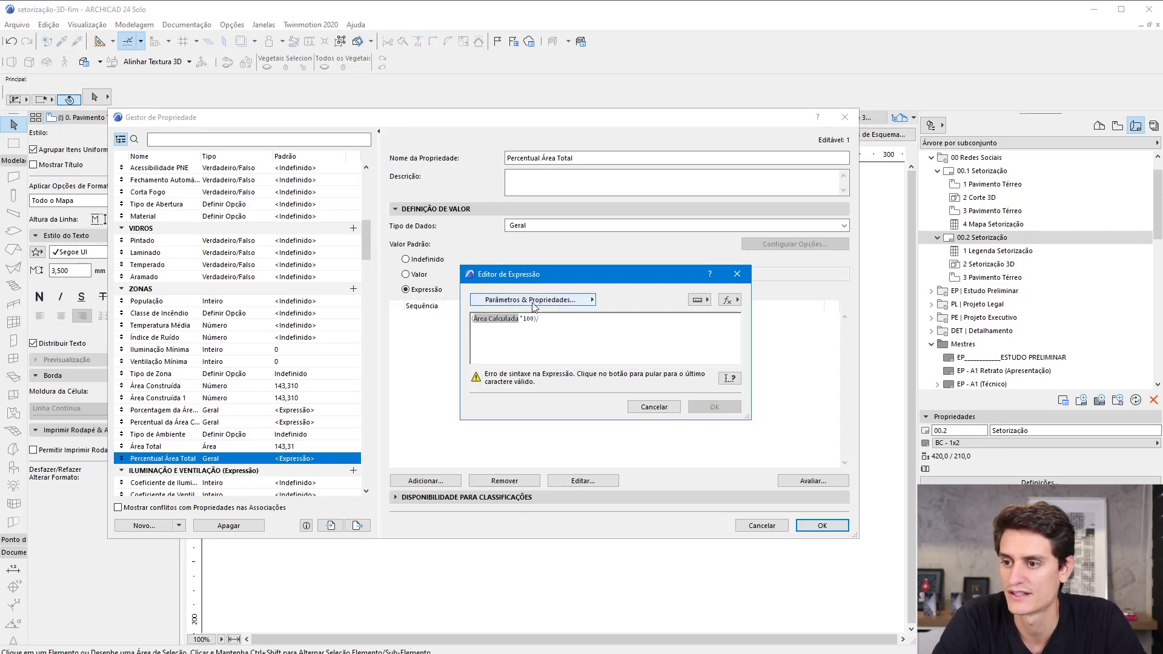
left_click(532, 301)
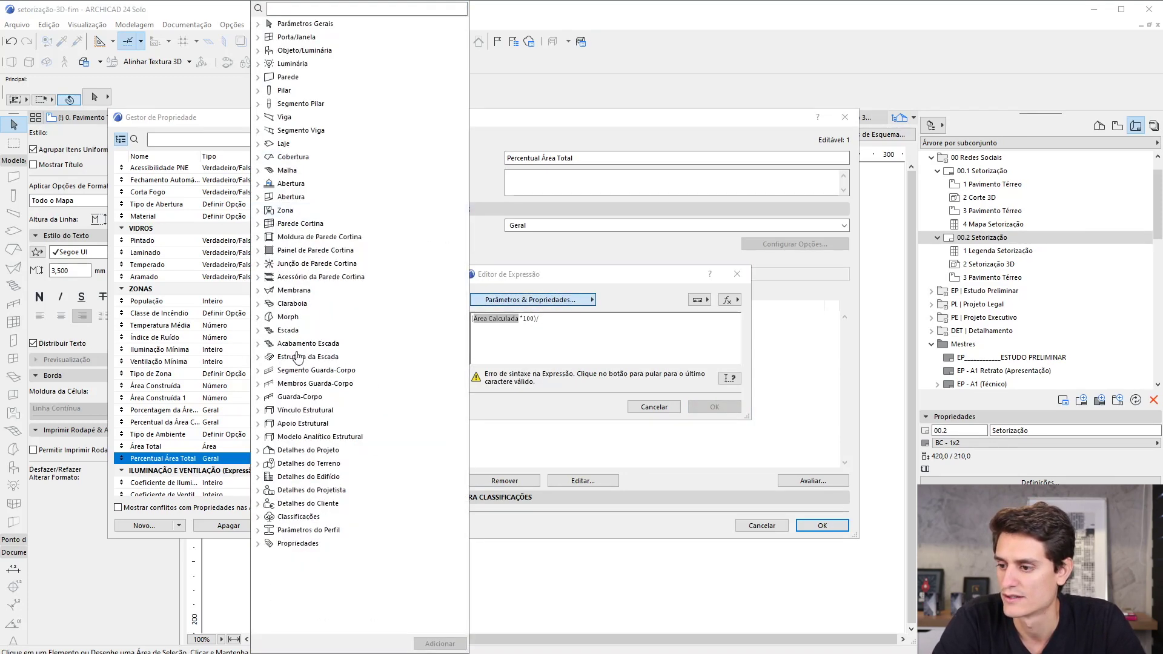
left_click(258, 543)
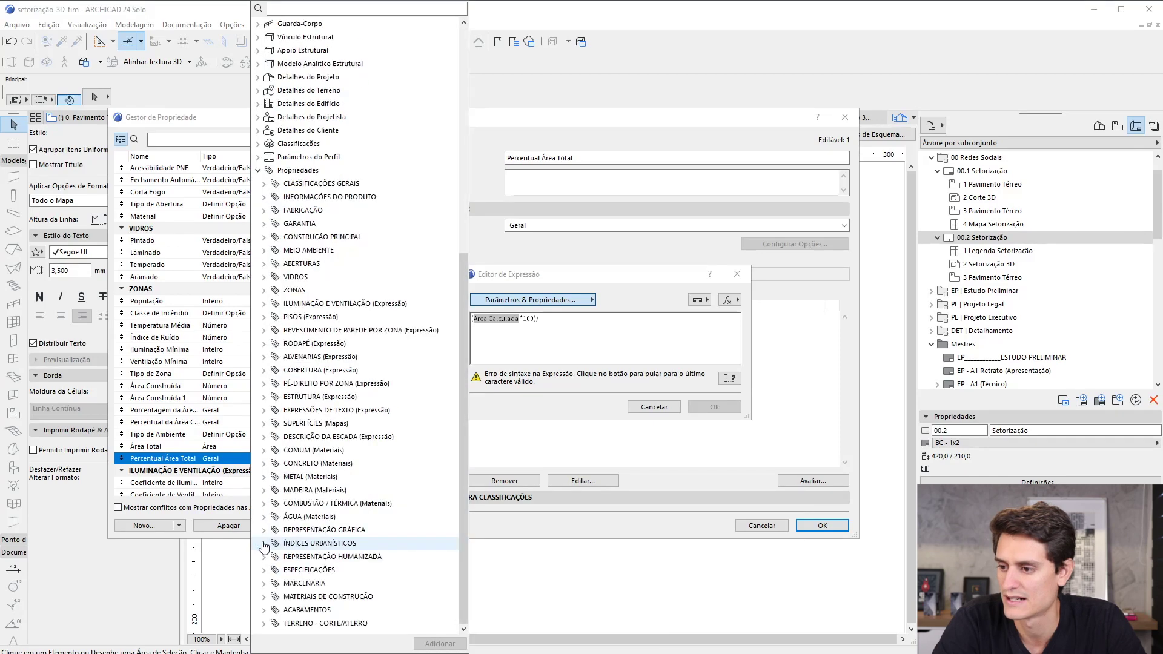
left_click(263, 289)
left_click(305, 464)
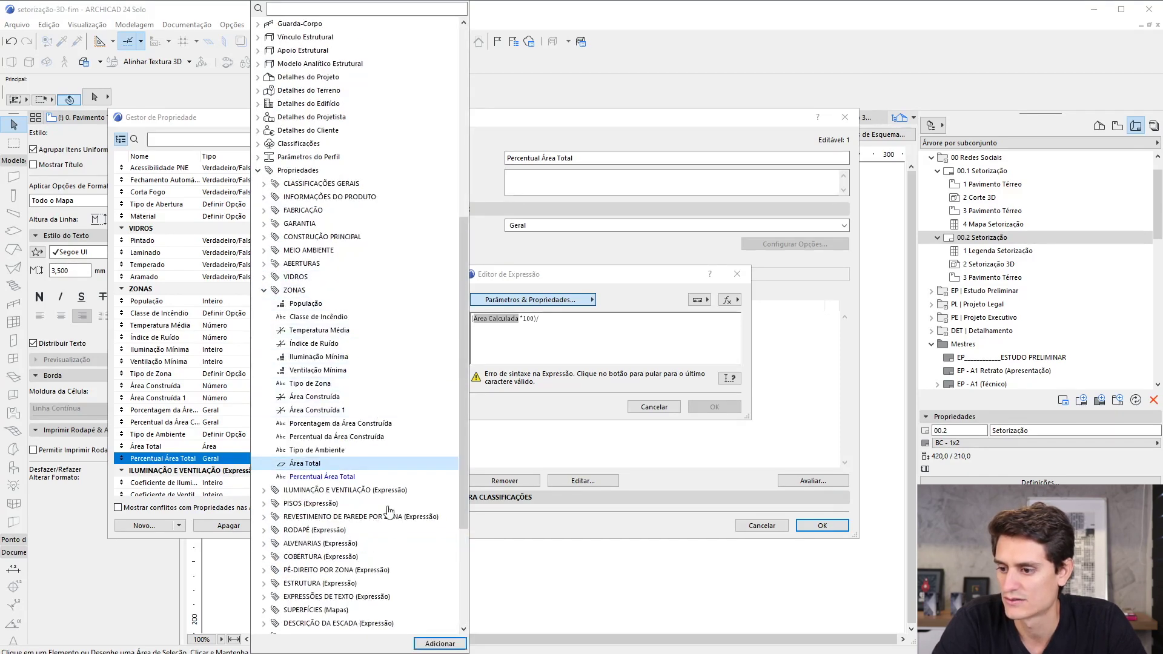
left_click(451, 643)
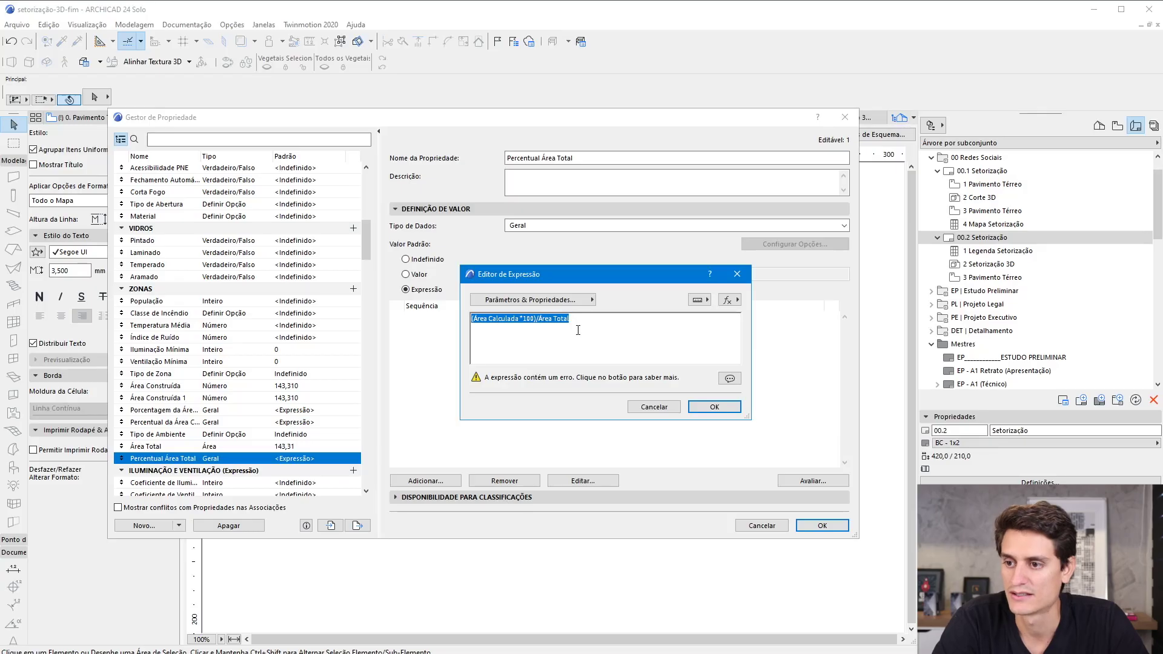
left_click(578, 331)
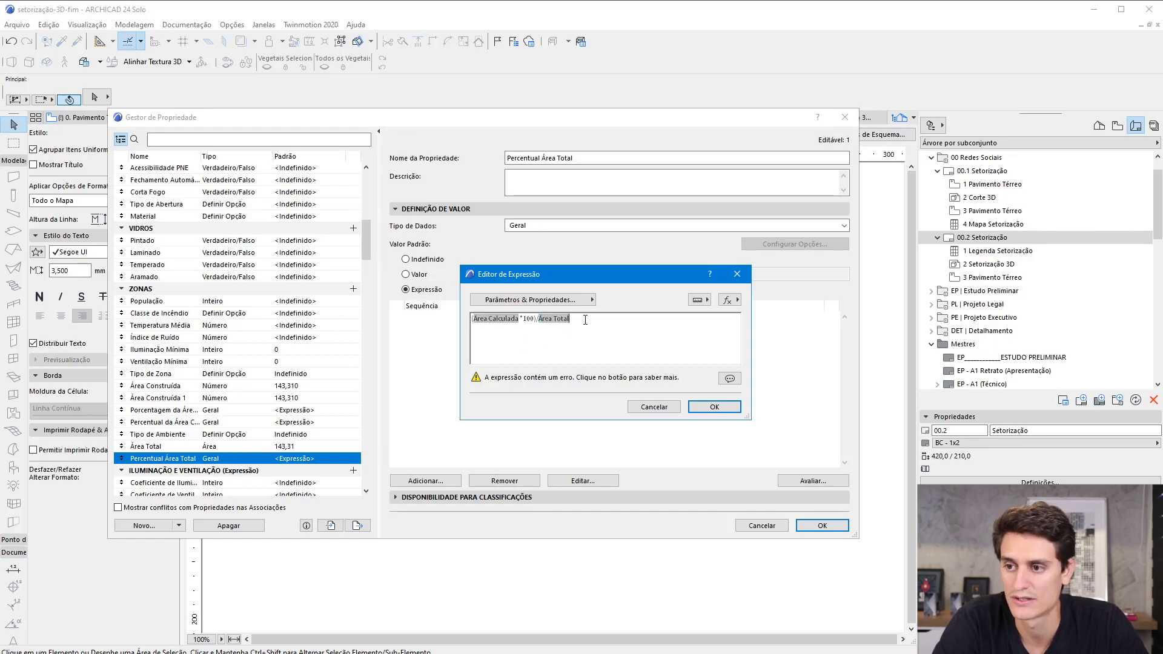
- Add the Converter para string [STR] function from Conversão de Dado to the expression
left_click_drag(569, 321, 472, 319)
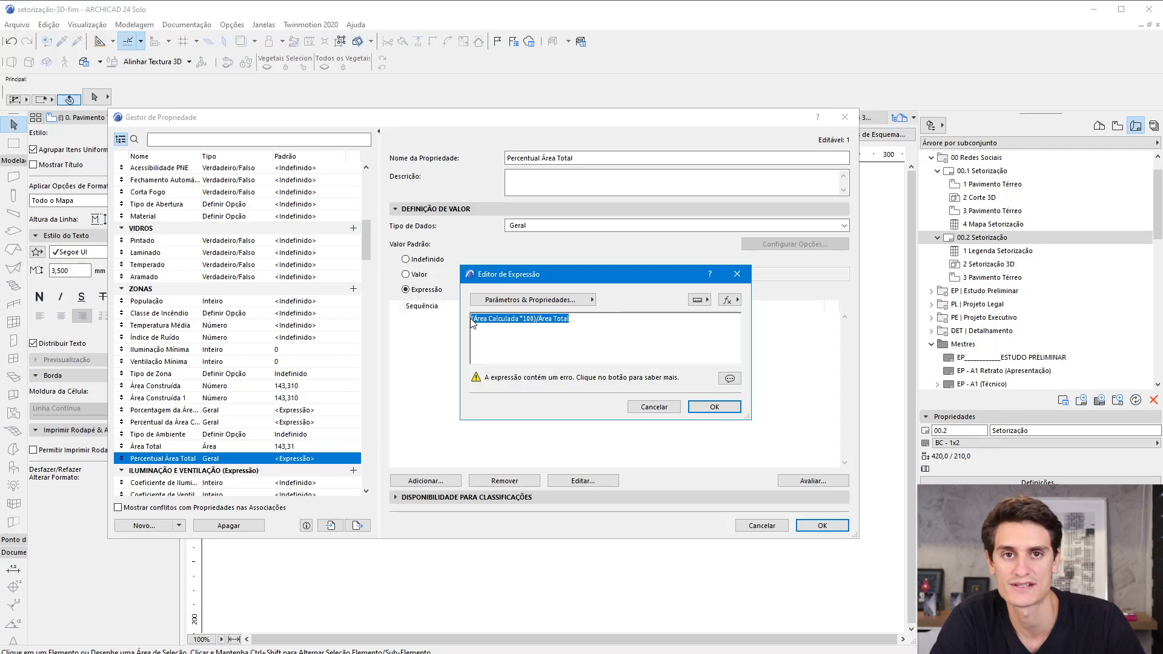
left_click(545, 344)
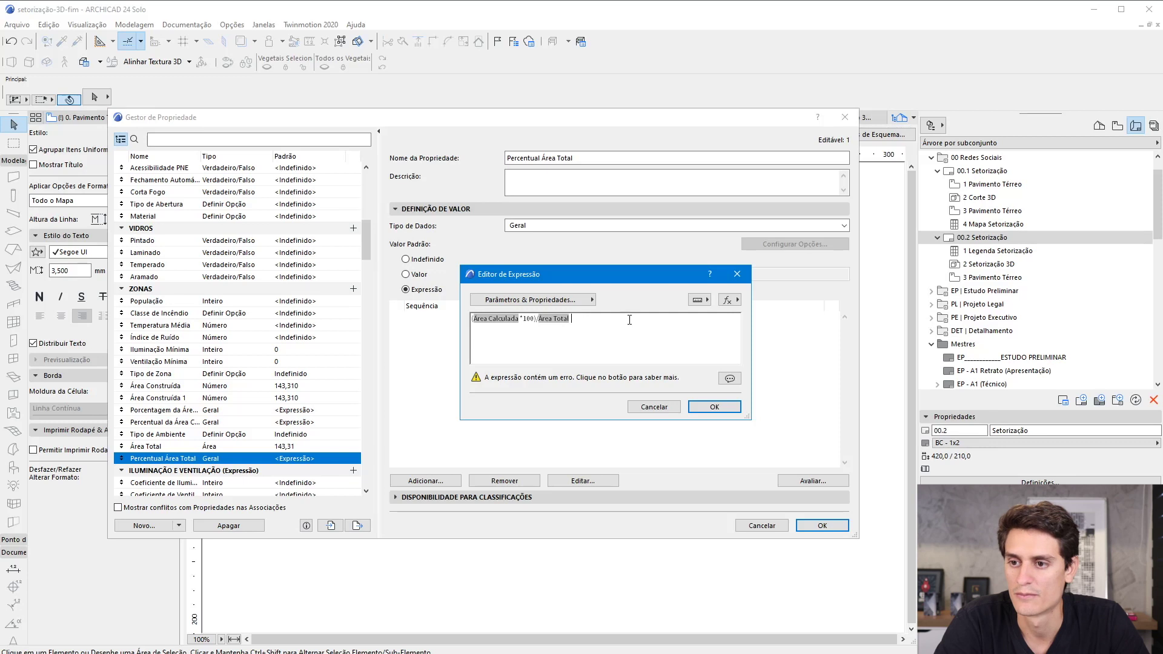
left_click(727, 300)
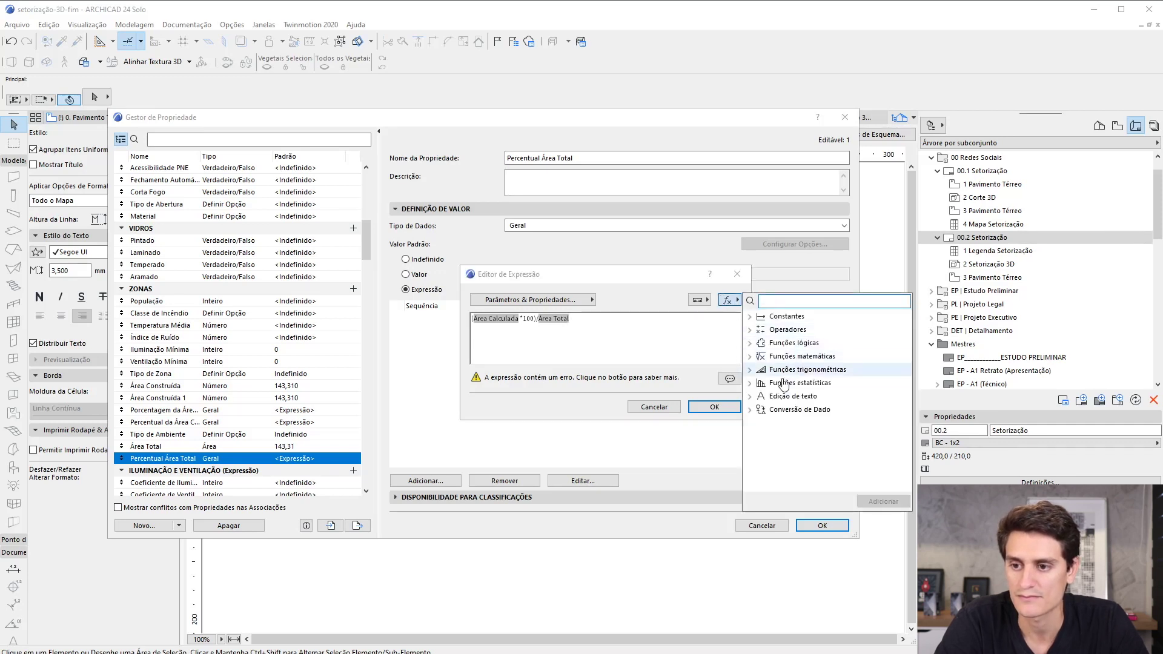
left_click(754, 411)
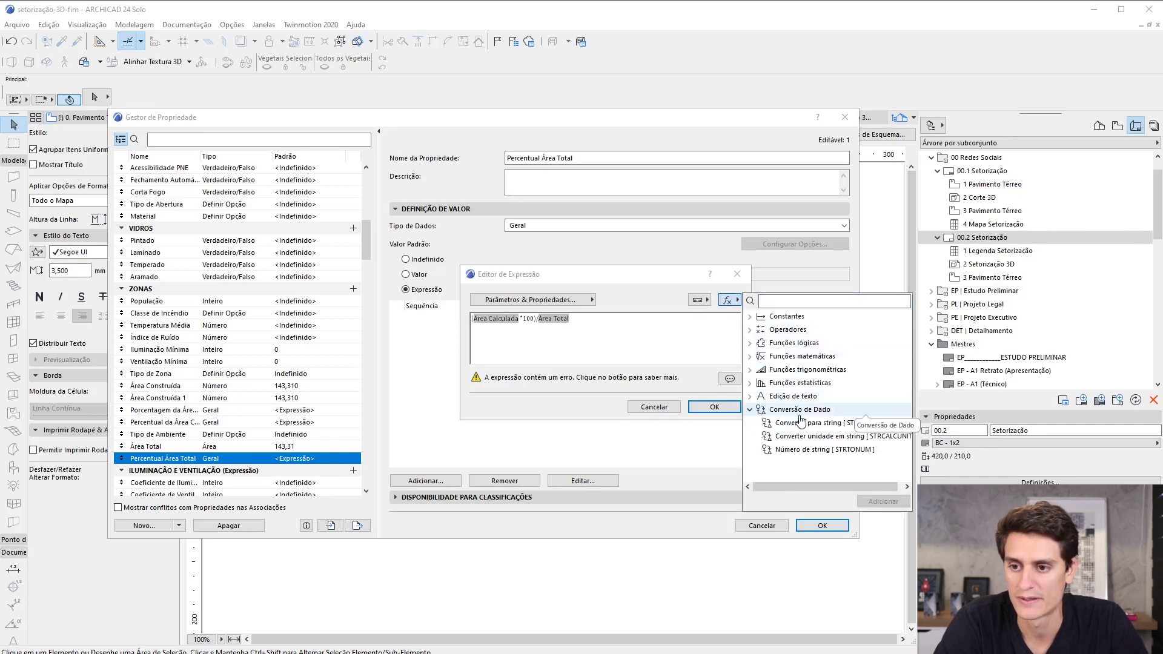
mouse_move(817, 423)
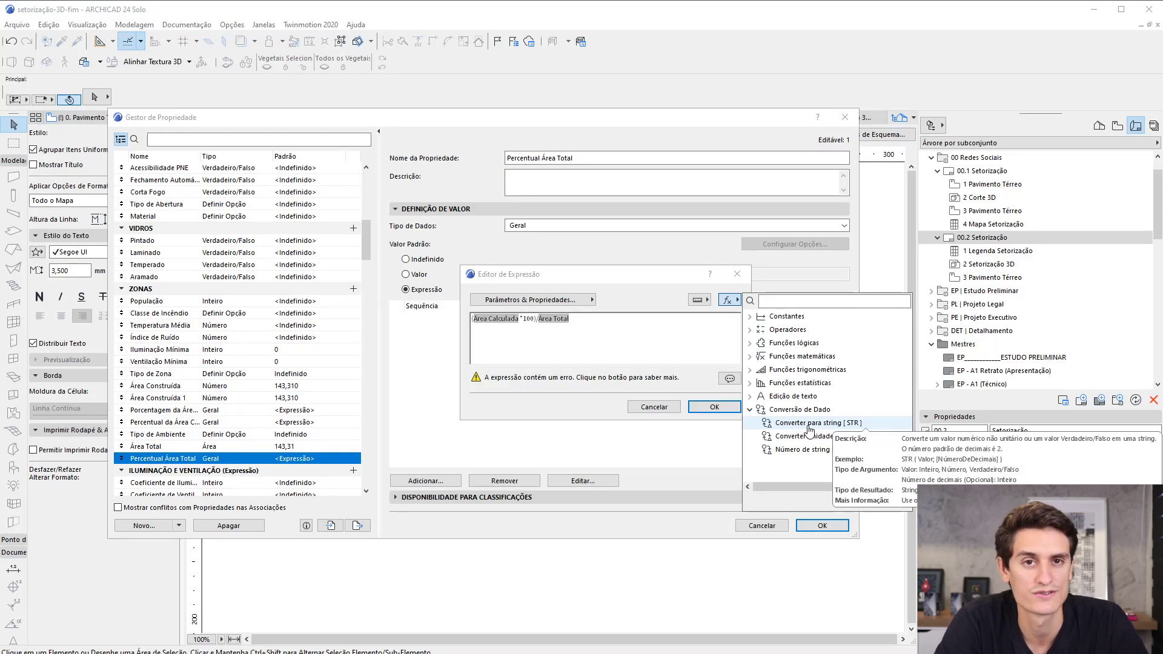
left_click(811, 424)
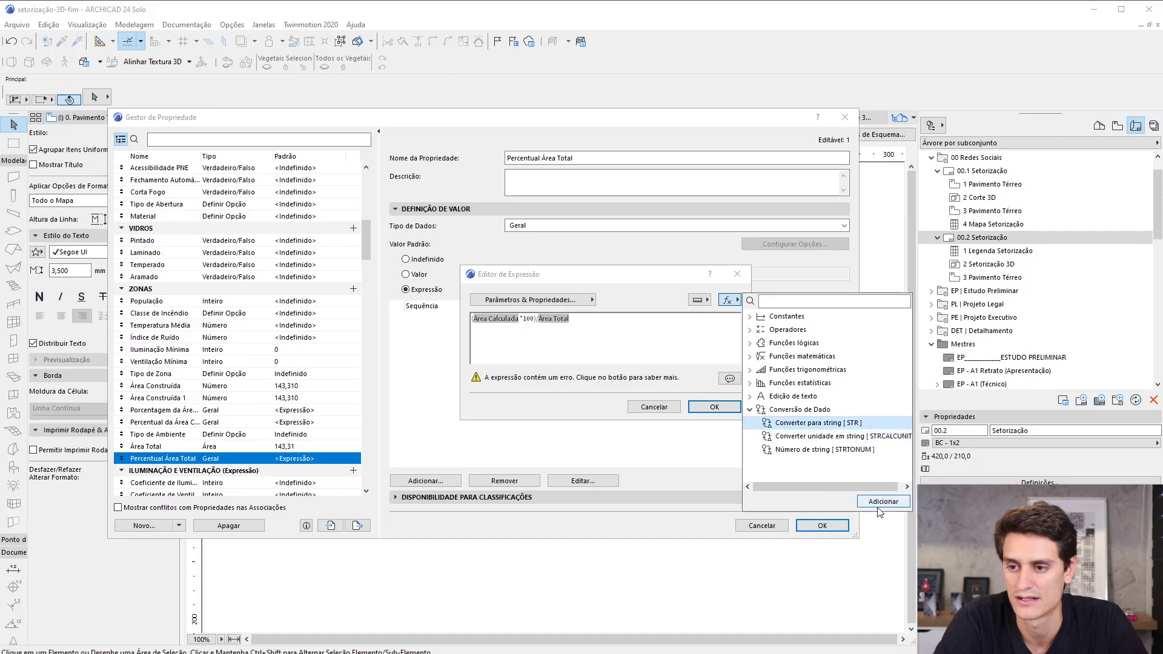
left_click(880, 503)
- Wrap (Área Calculada*100)/Área Total inside STR with 2 decimal places and confirm
left_click_drag(572, 320, 704, 320)
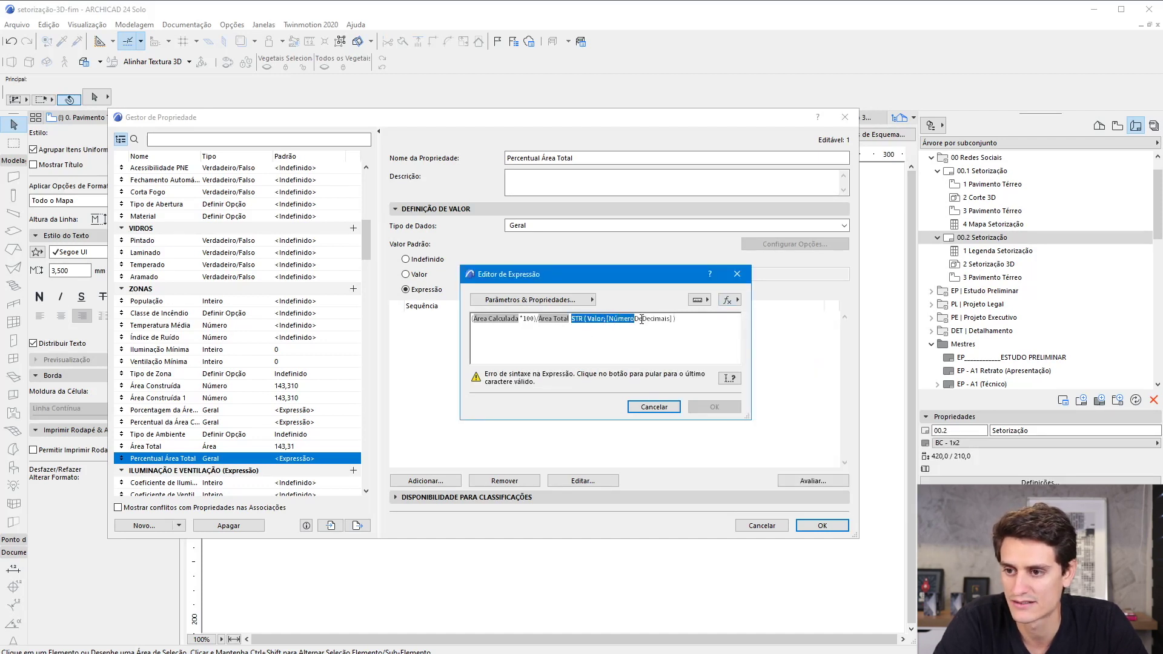
left_click(591, 321)
left_click_drag(588, 320, 673, 319)
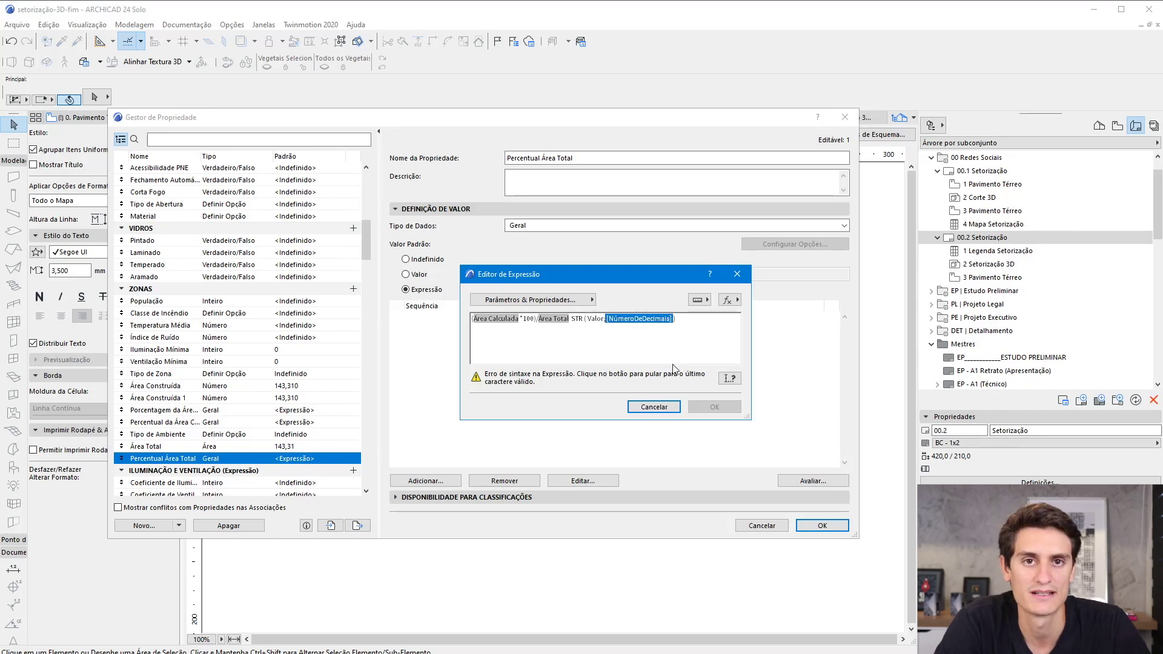
left_click(543, 353)
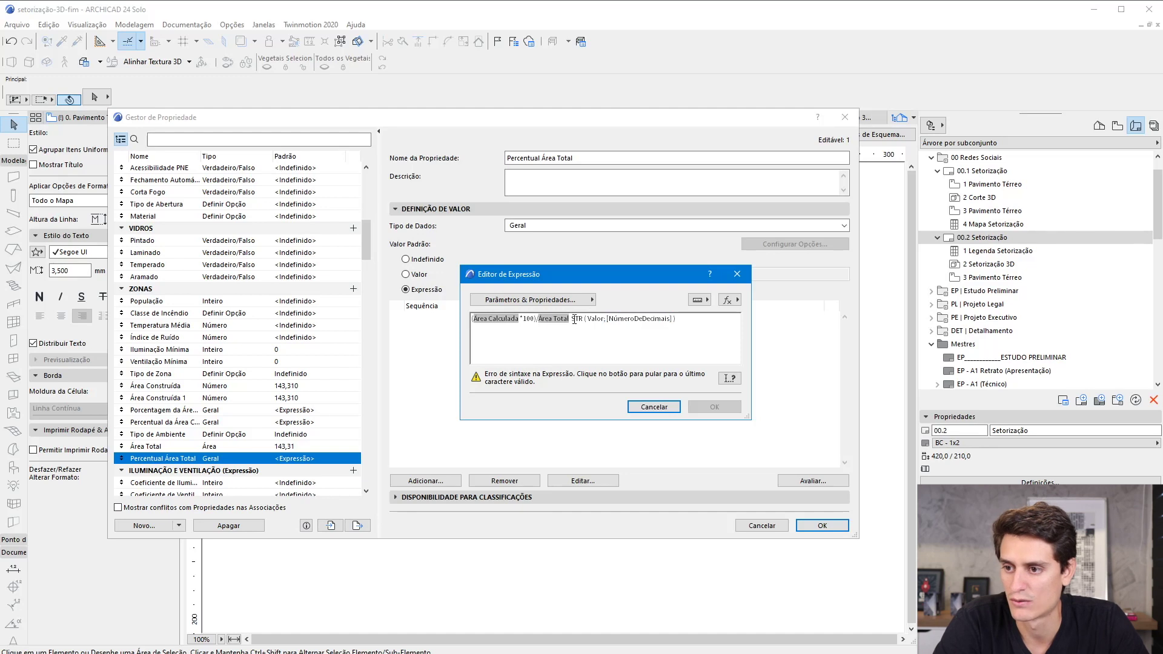
left_click_drag(568, 319, 490, 310)
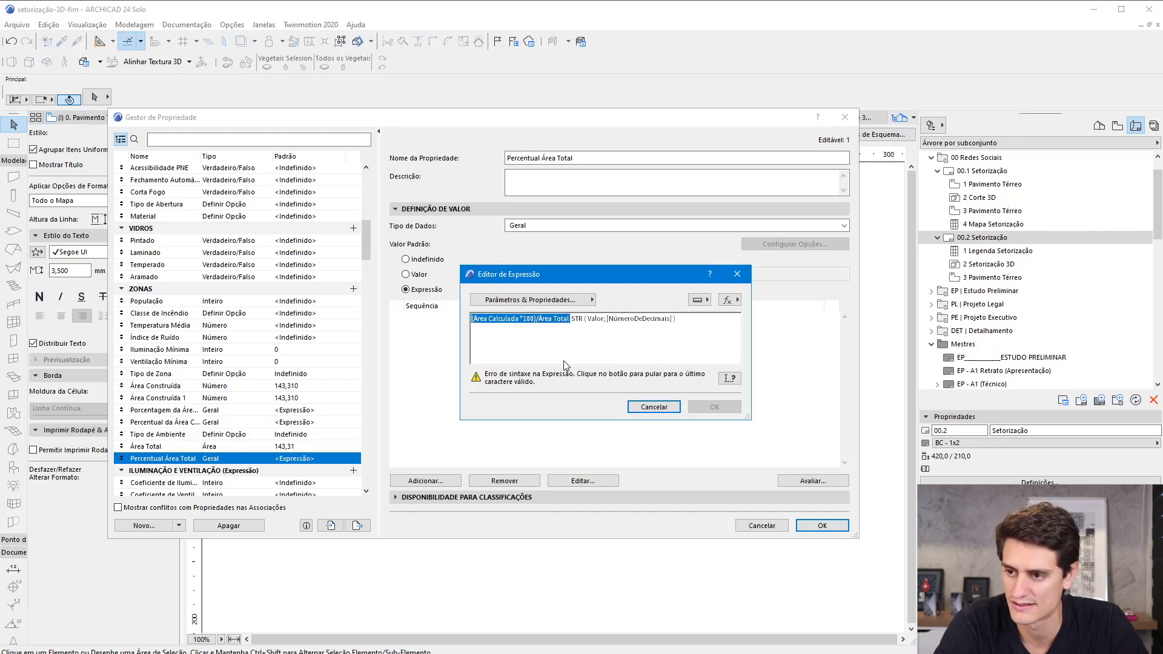
key("ctrl+x")
left_click_drag(490, 319, 505, 316)
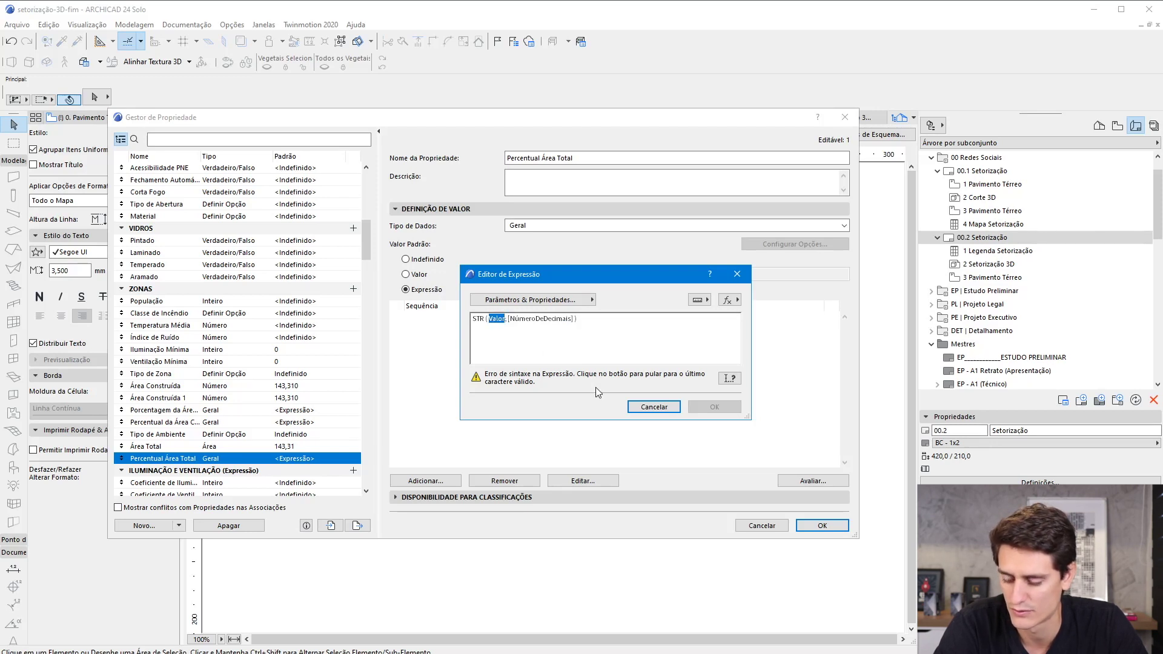
key("ctrl+v")
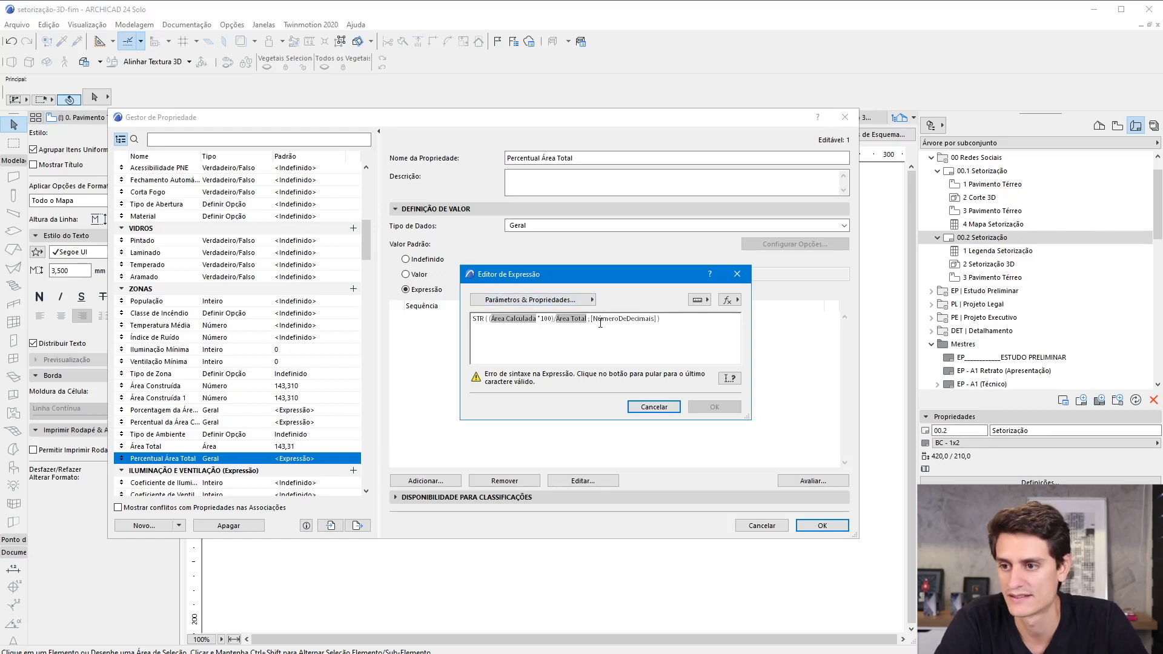
left_click_drag(592, 320, 641, 317)
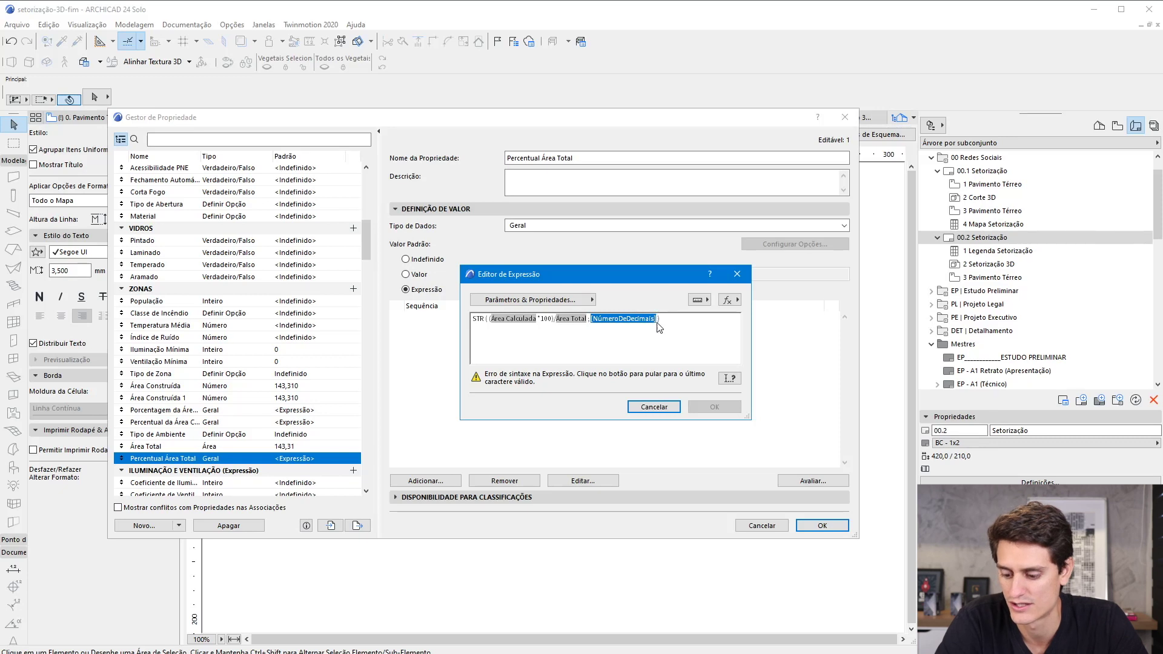
type("2")
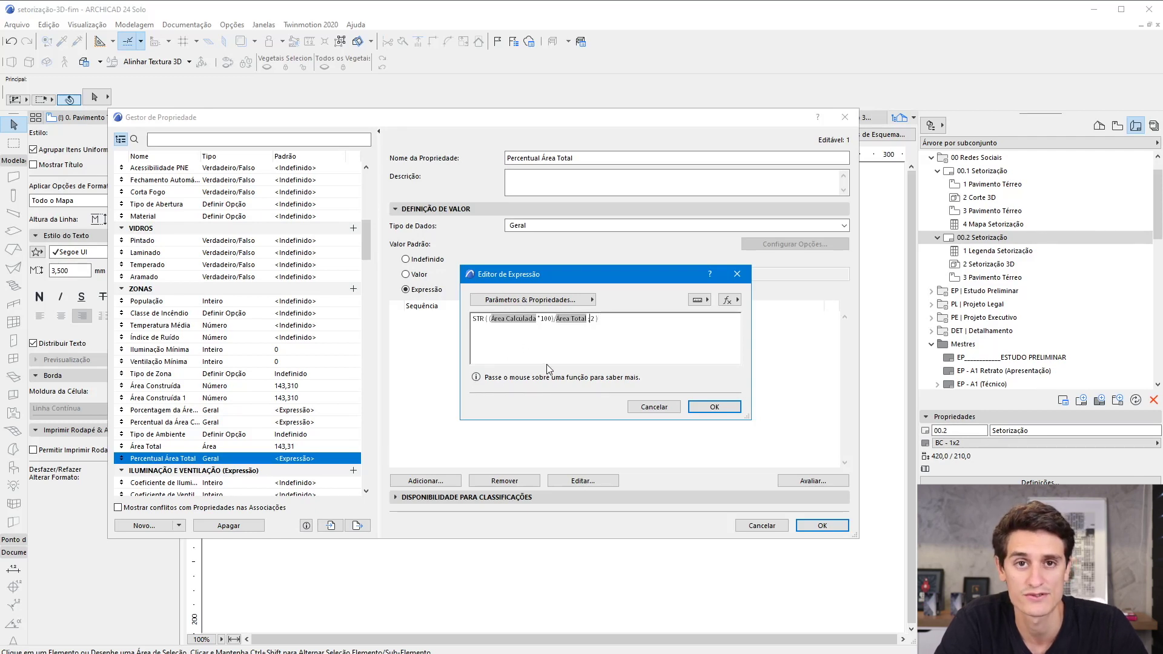
left_click(713, 407)
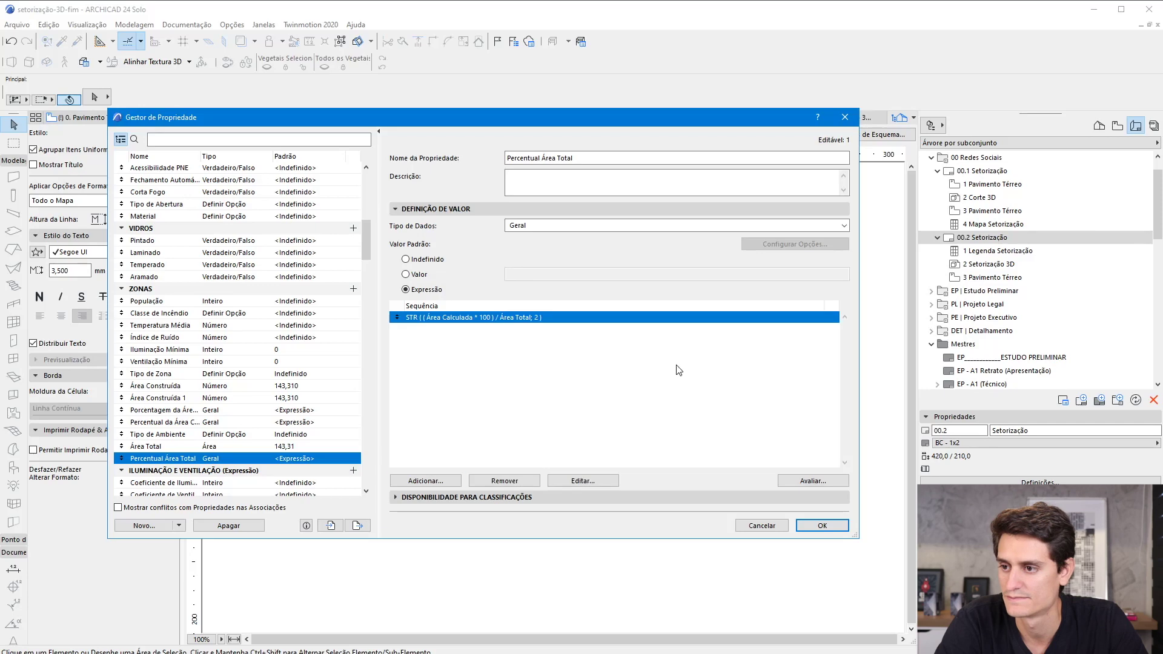
- Copy Área Total's Zoneamento classification availability onto Percentual Área Total
left_click(412, 464)
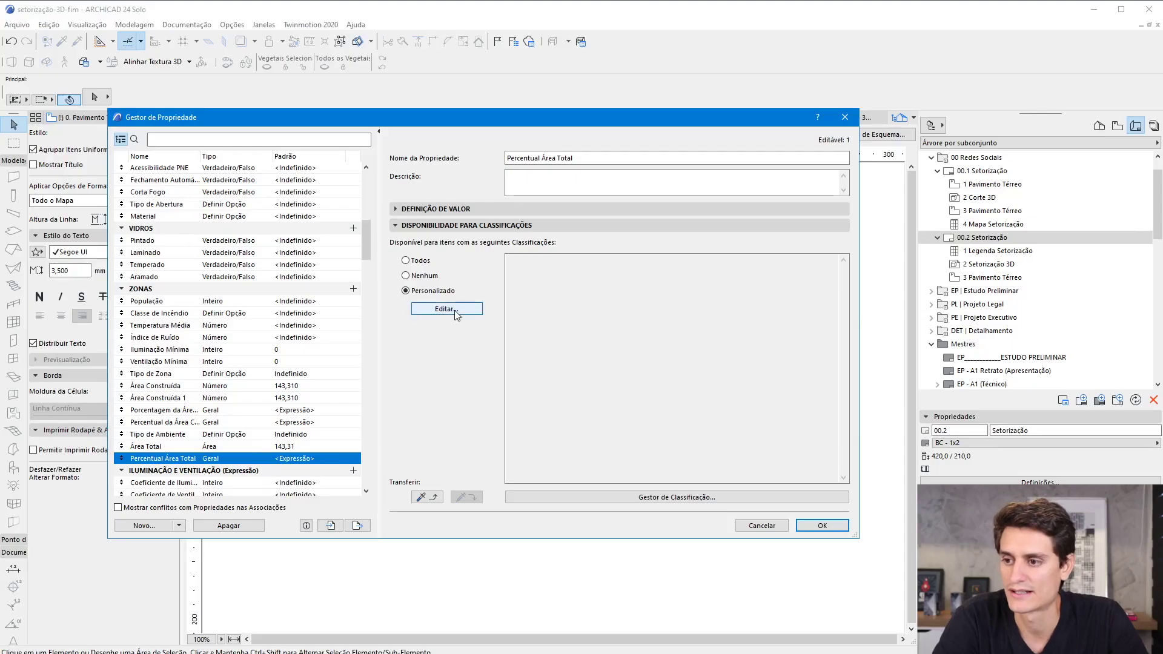
left_click(455, 312)
left_click(308, 170)
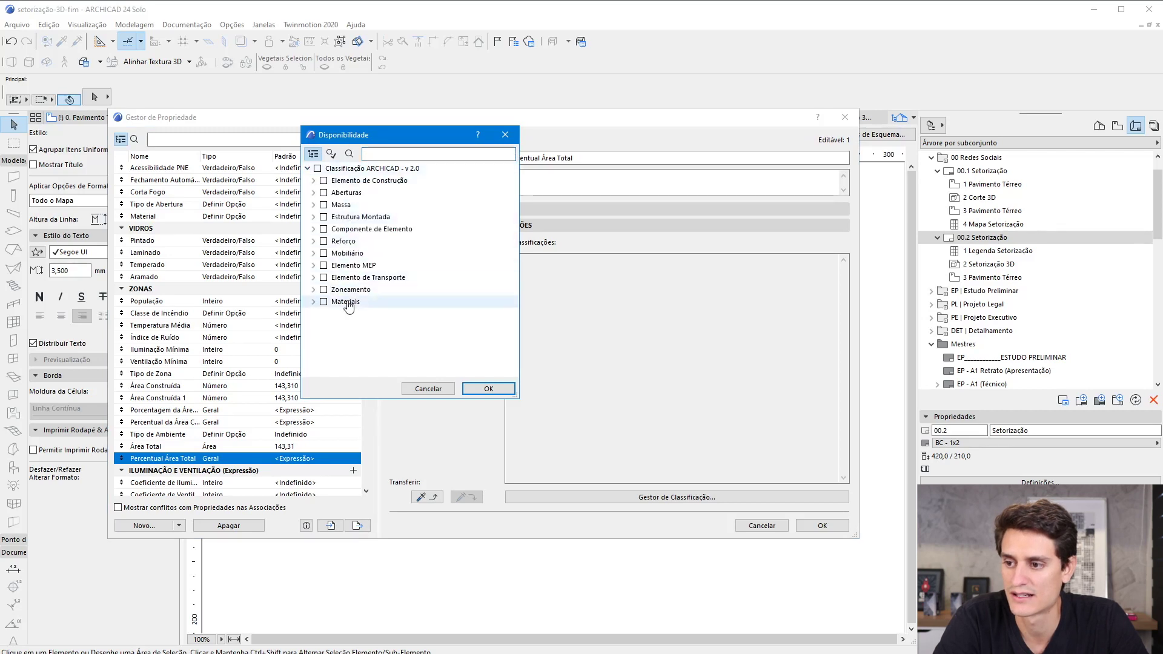
left_click(416, 389)
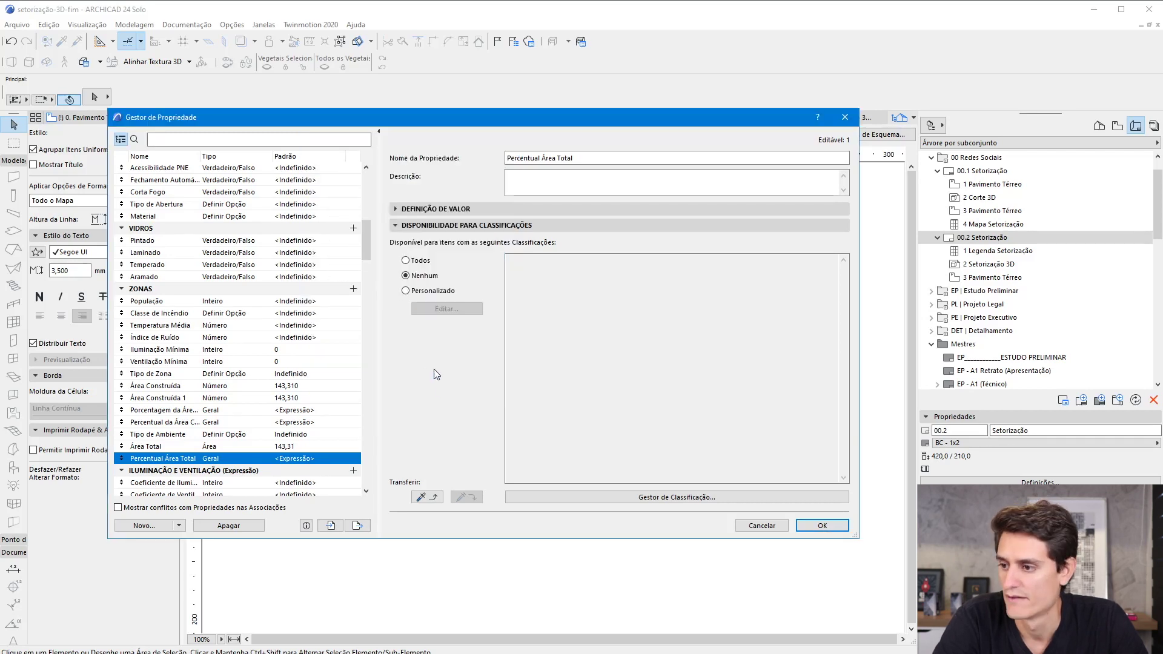
left_click(154, 448)
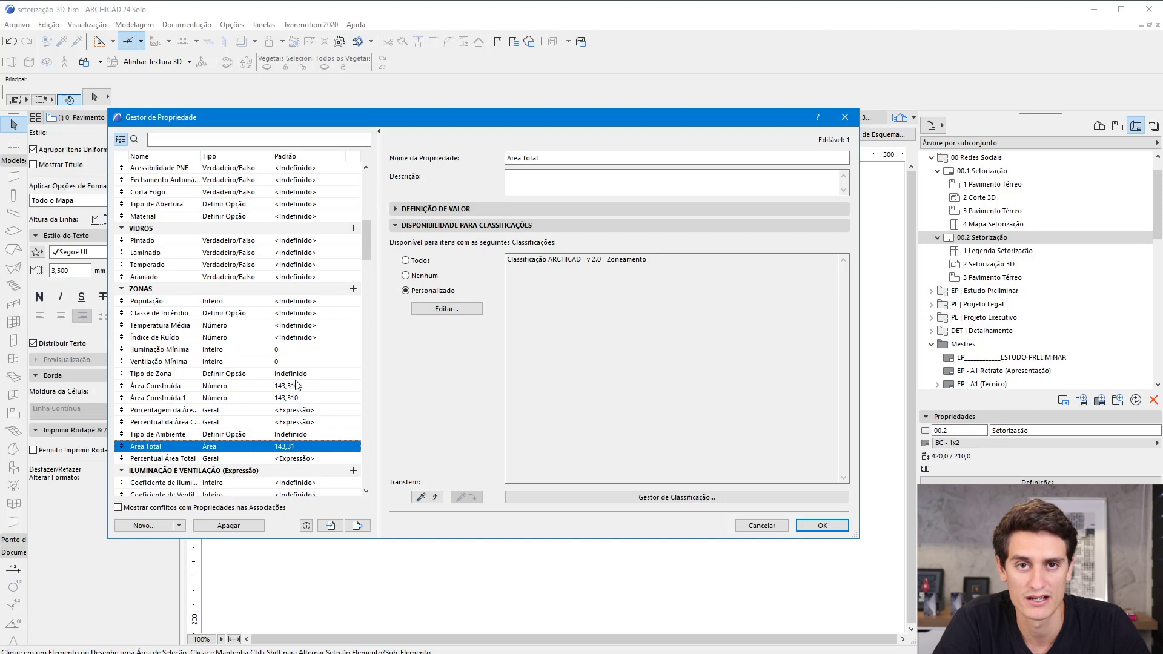
left_click(427, 497)
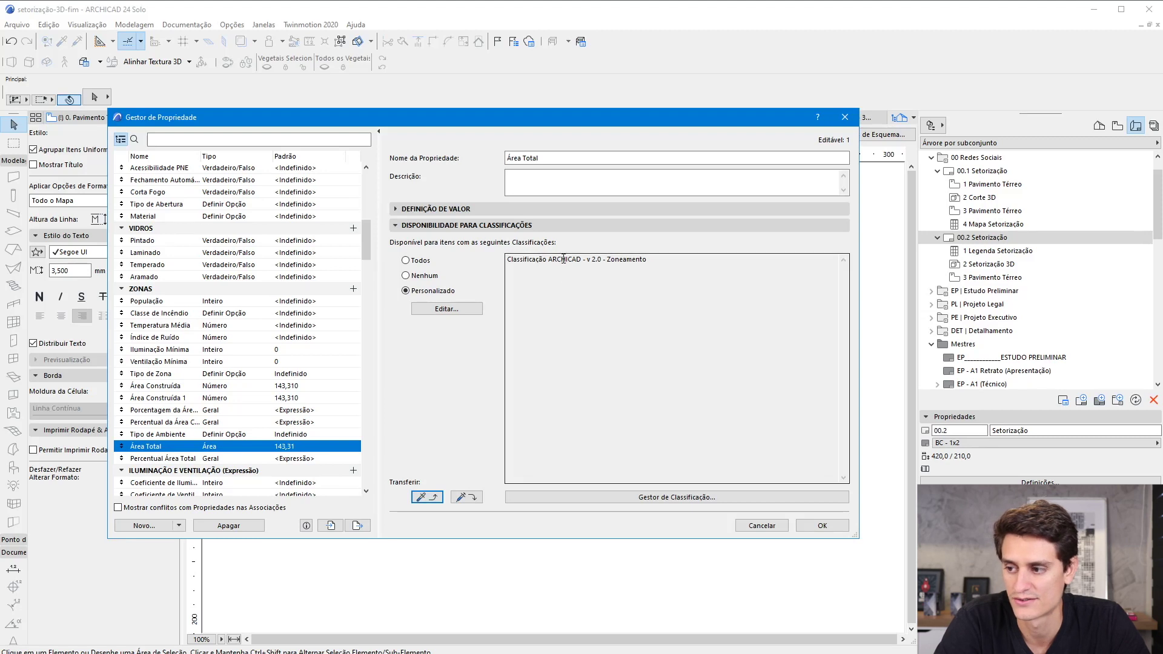
left_click(165, 459)
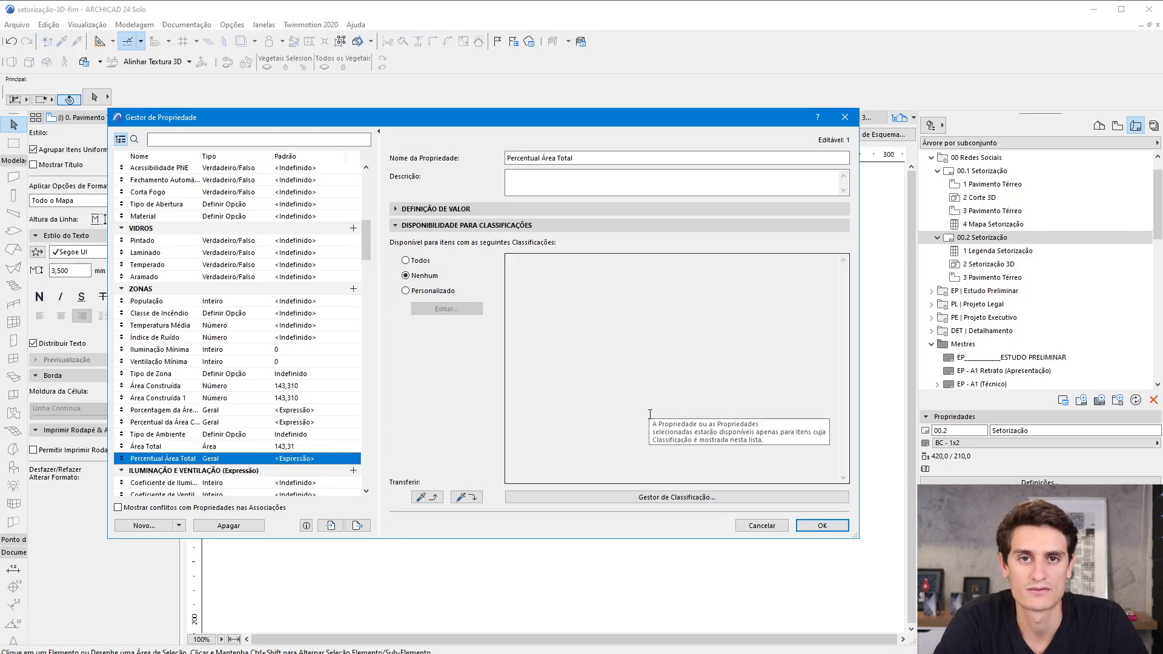
left_click(473, 502)
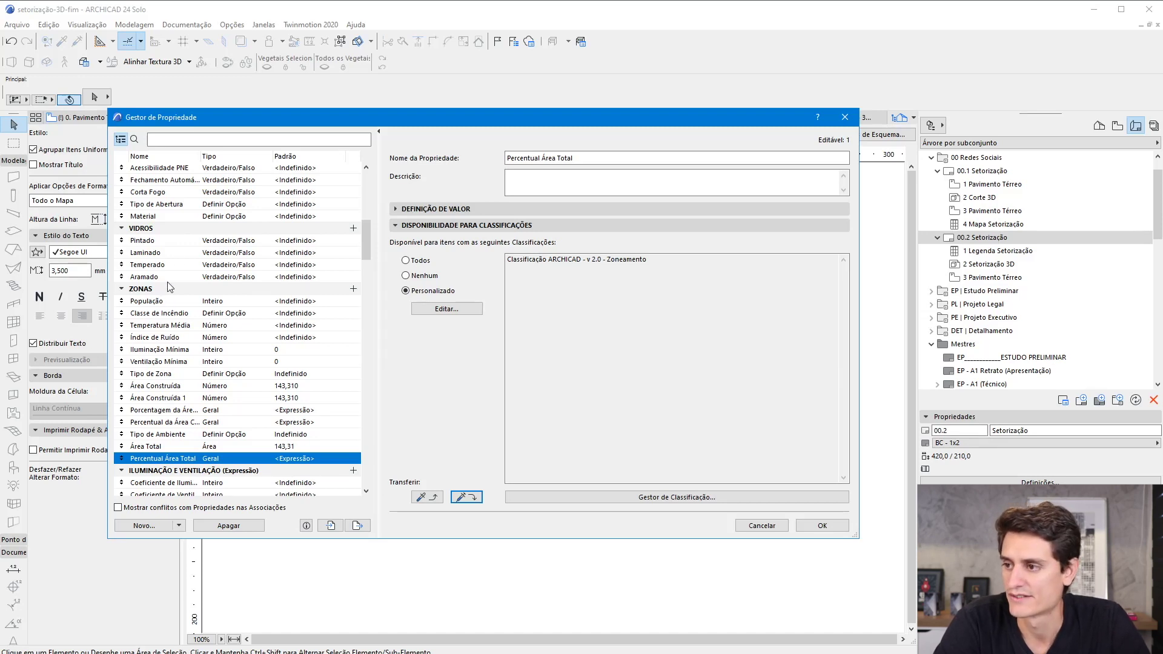
- Review other properties' availability, then save and close the Gestor de Propriedade
left_click(178, 255)
left_click(164, 349)
left_click(203, 265)
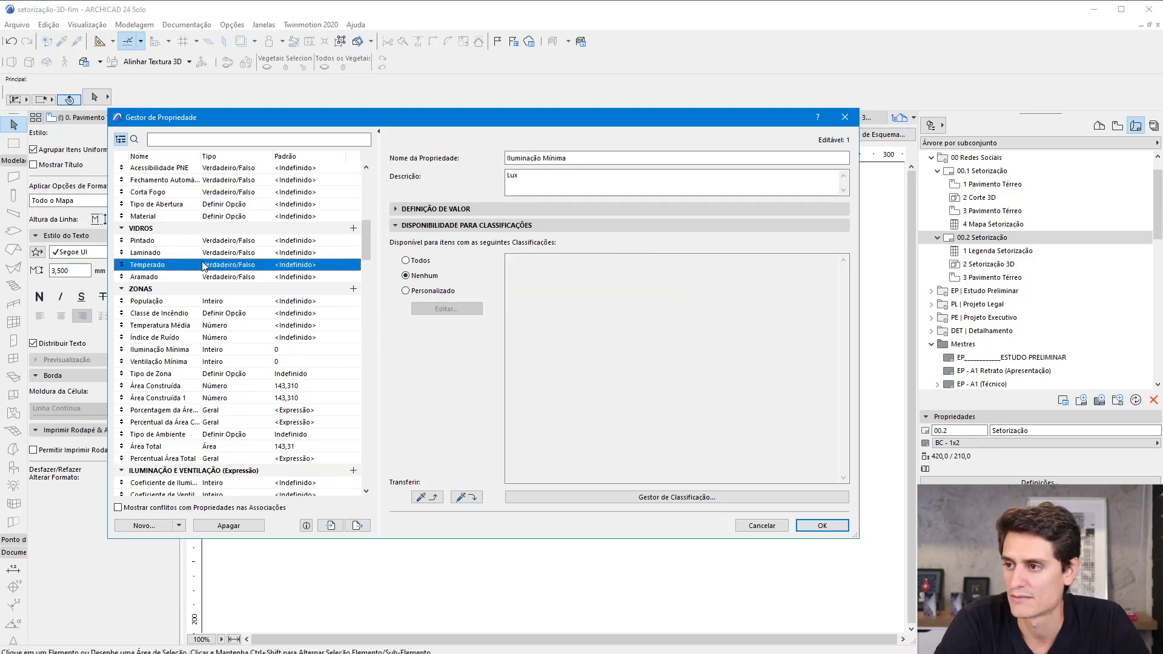
left_click(243, 192)
left_click(186, 372)
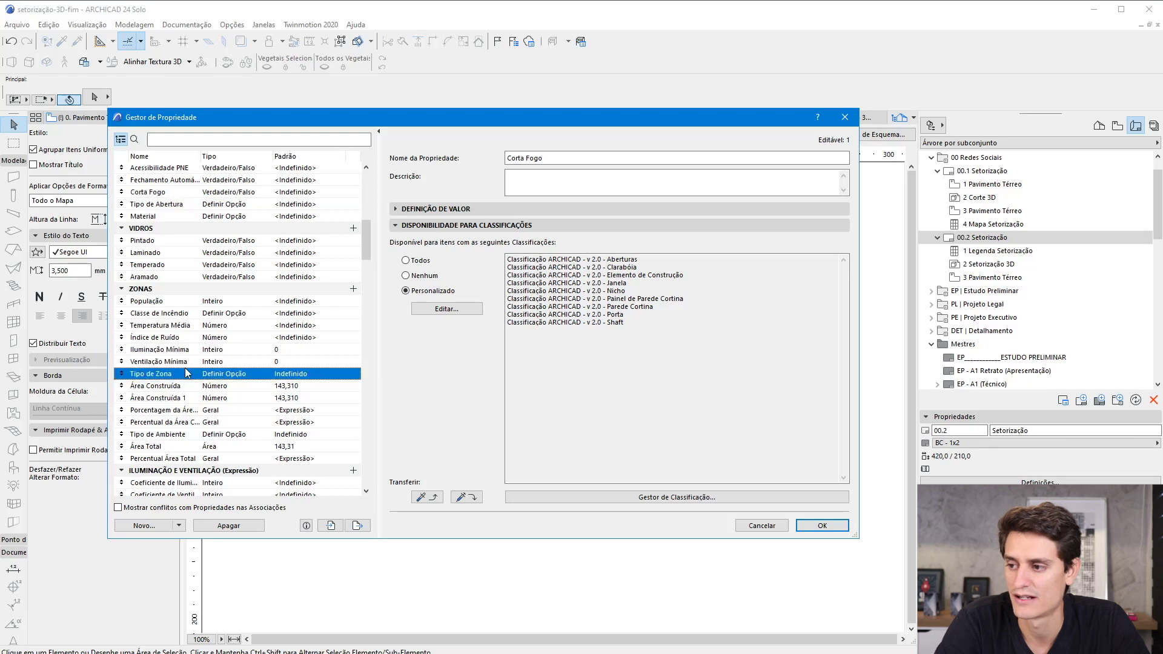
left_click(164, 446)
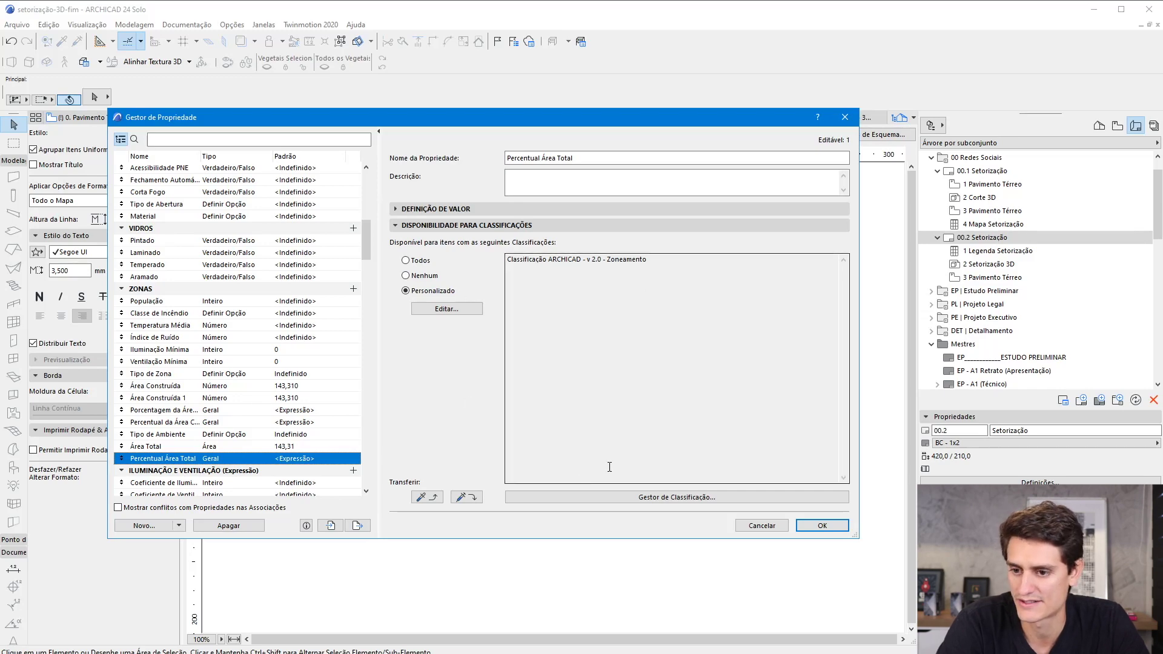
left_click(821, 527)
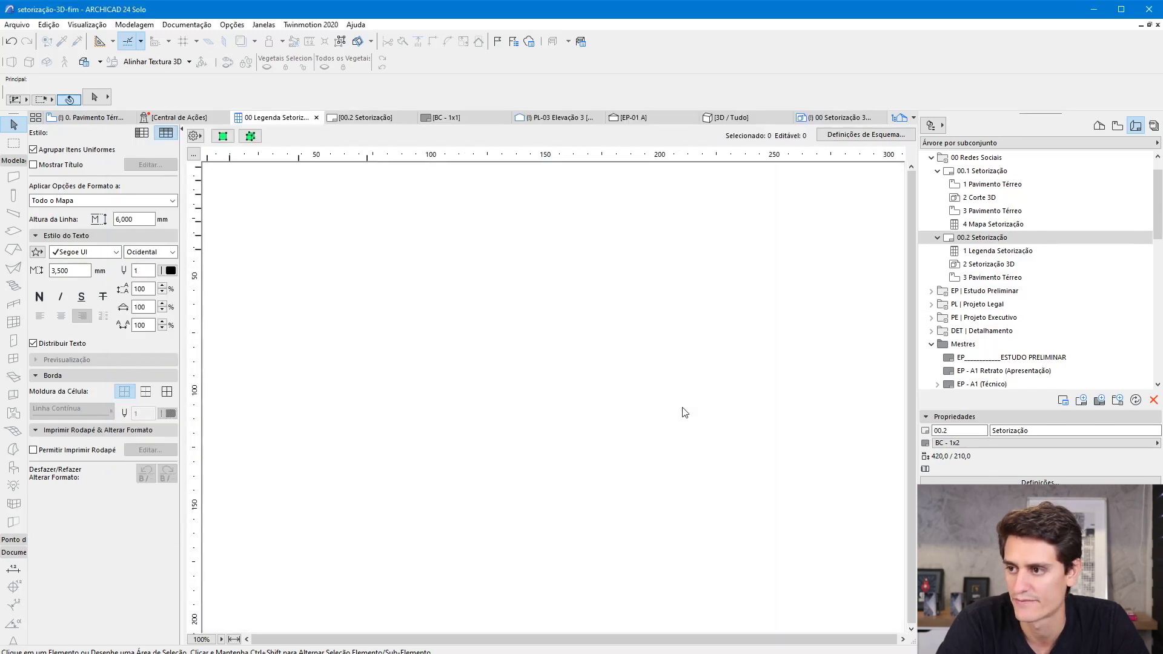
- Select zone 07 (Dormitório) on the ground floor plan and open the Gestor de Propriedade
left_click(91, 117)
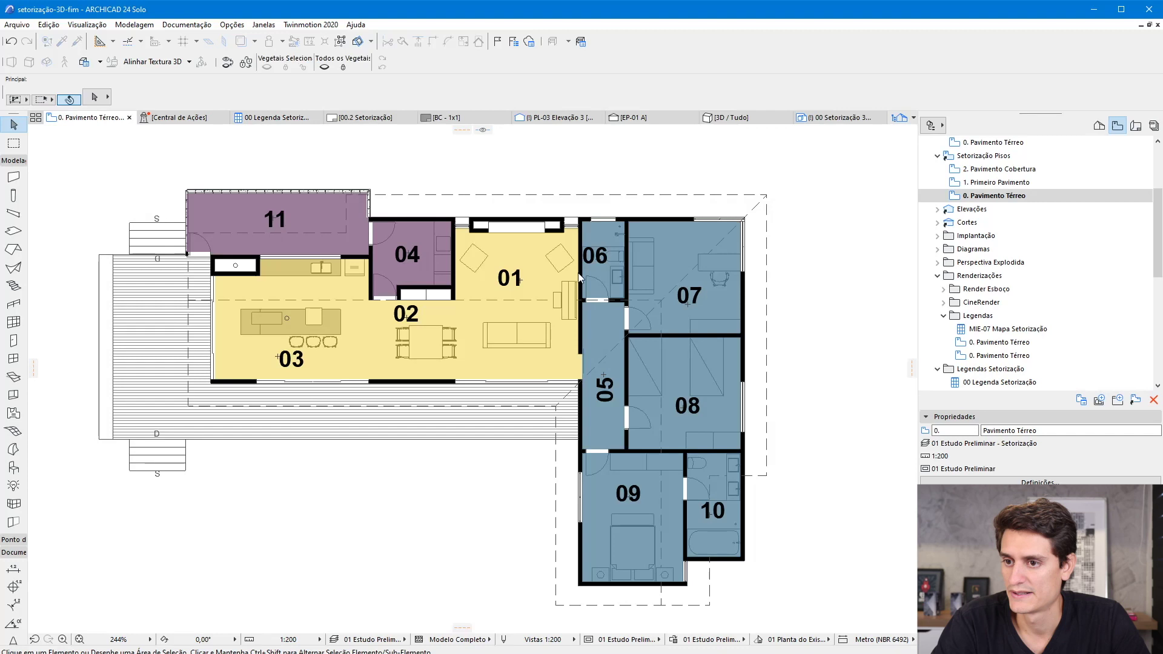
left_click(693, 264)
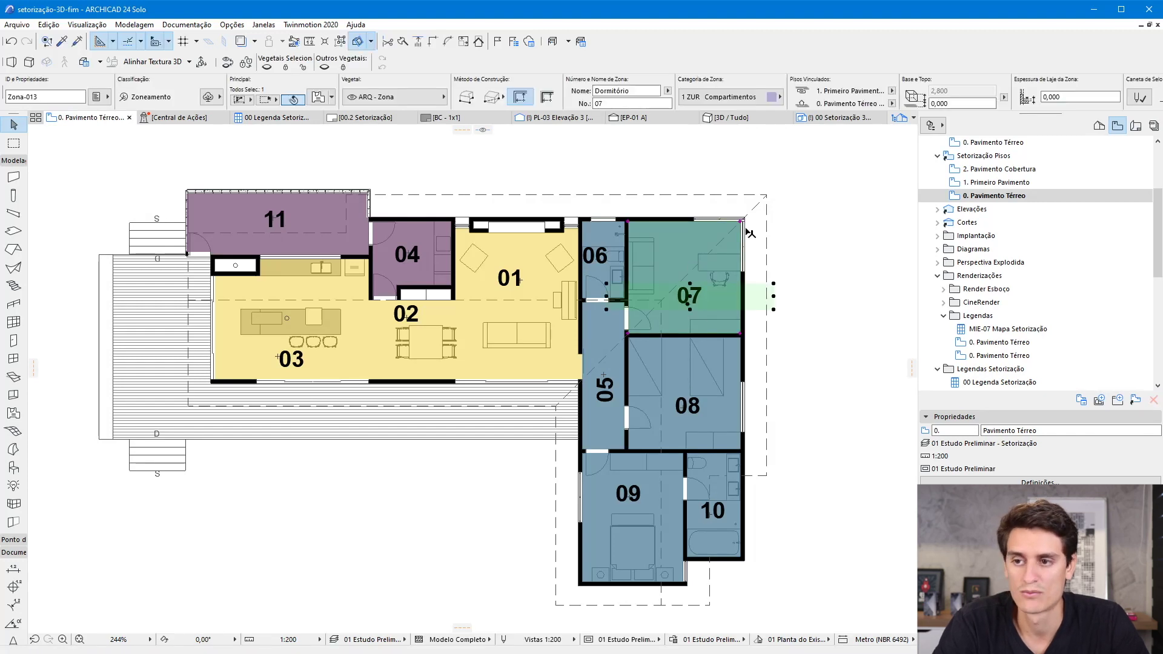
left_click(232, 25)
left_click(245, 55)
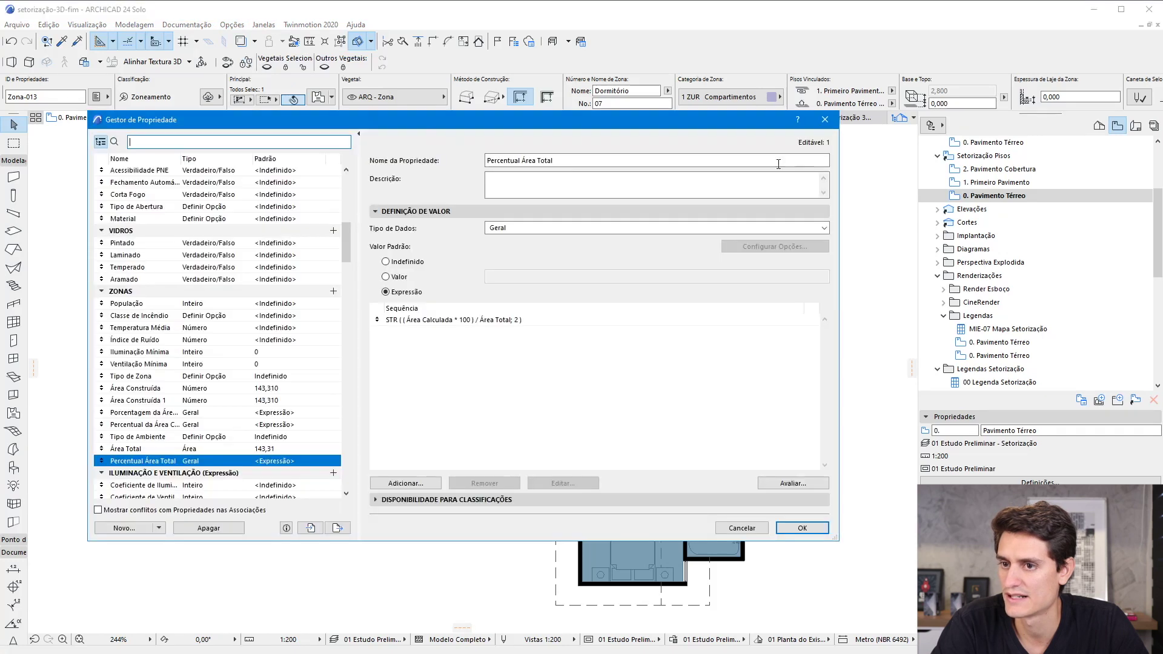
left_click_drag(840, 165, 601, 181)
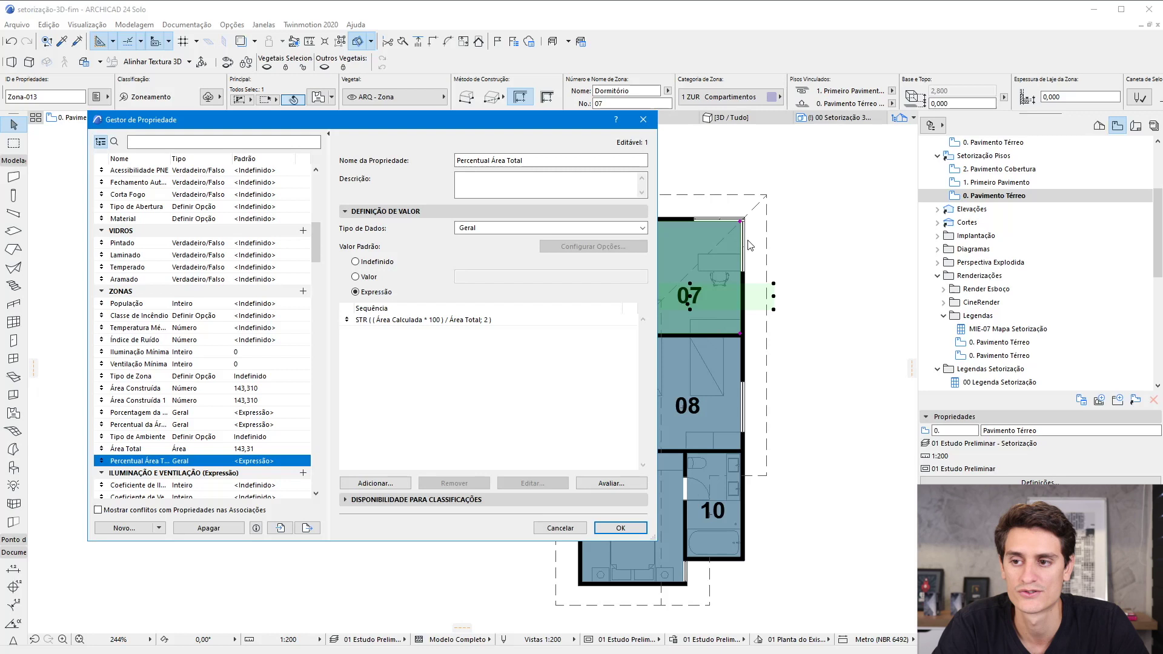
- Evaluate the Percentual Área Total expression, confirming it returns 11,16 for zone 07
left_click(600, 484)
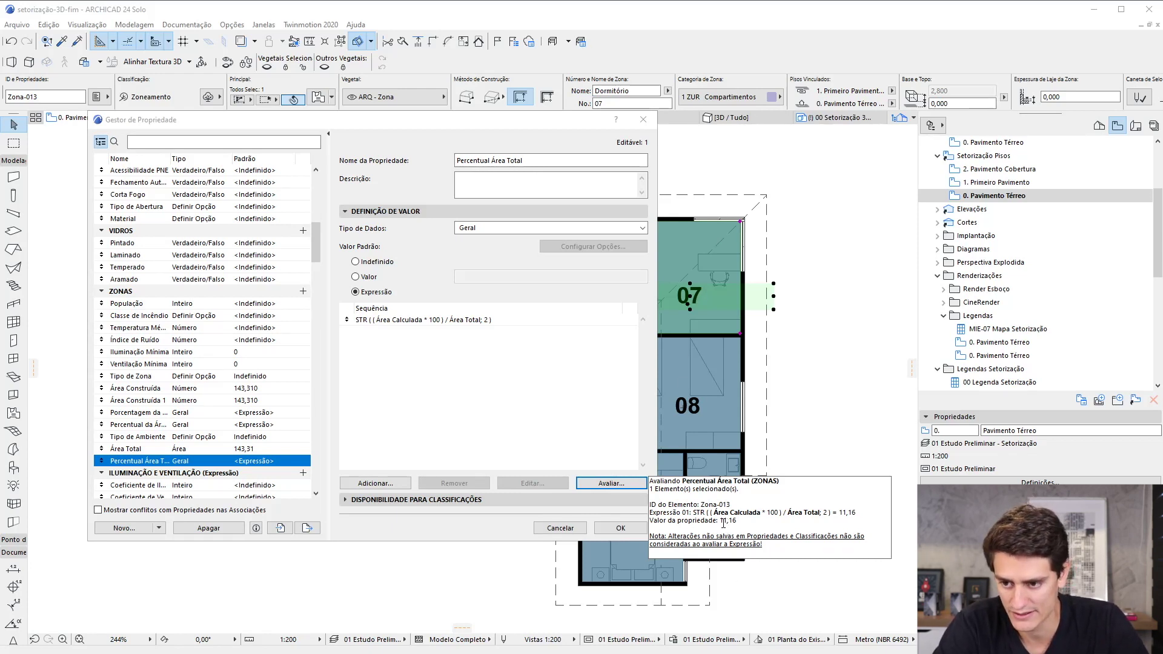
left_click_drag(725, 522, 744, 527)
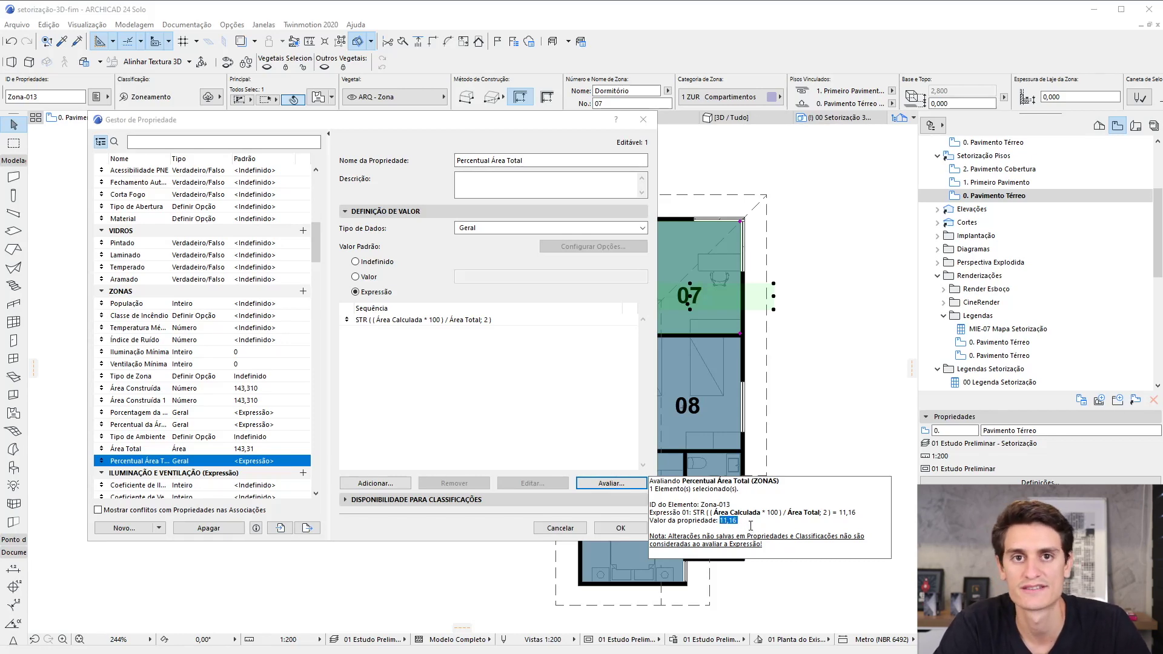
left_click(620, 527)
mouse_move(365, 117)
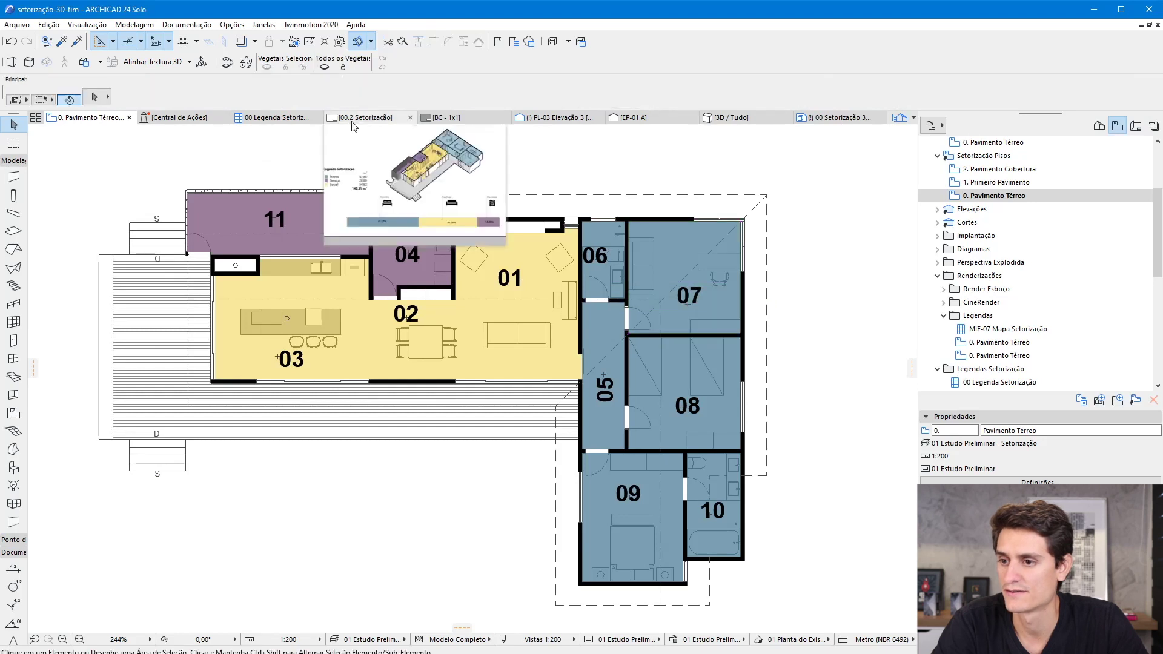
- Close the property manager, return to the ground floor plan, and open the Opções menu
left_click(360, 117)
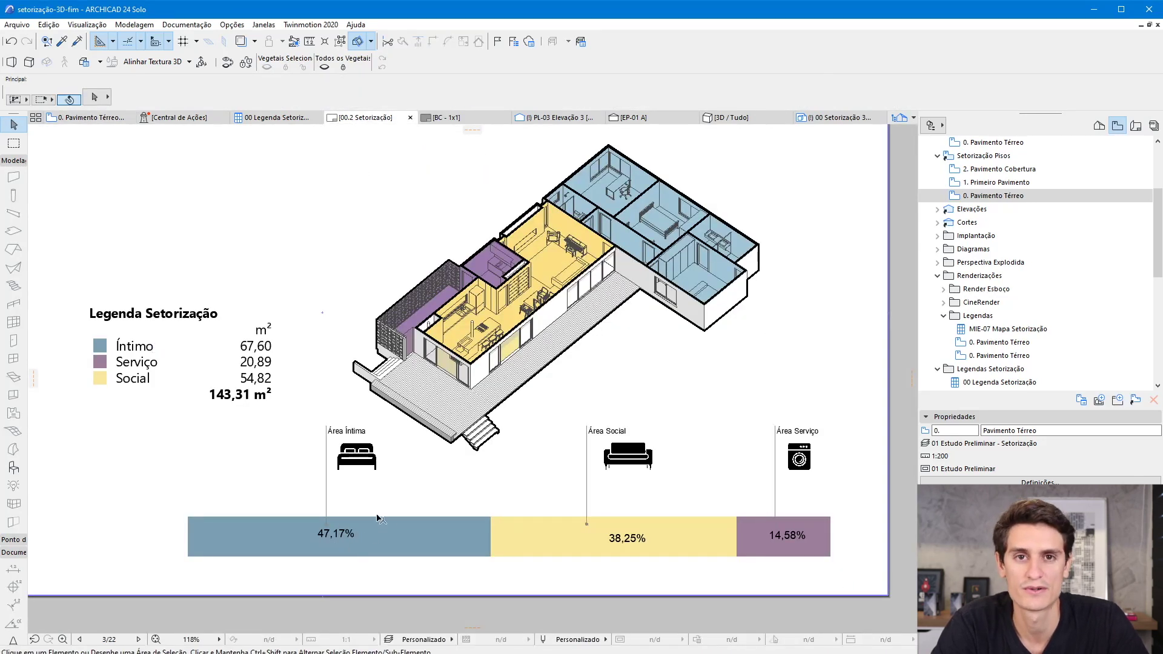
left_click(88, 118)
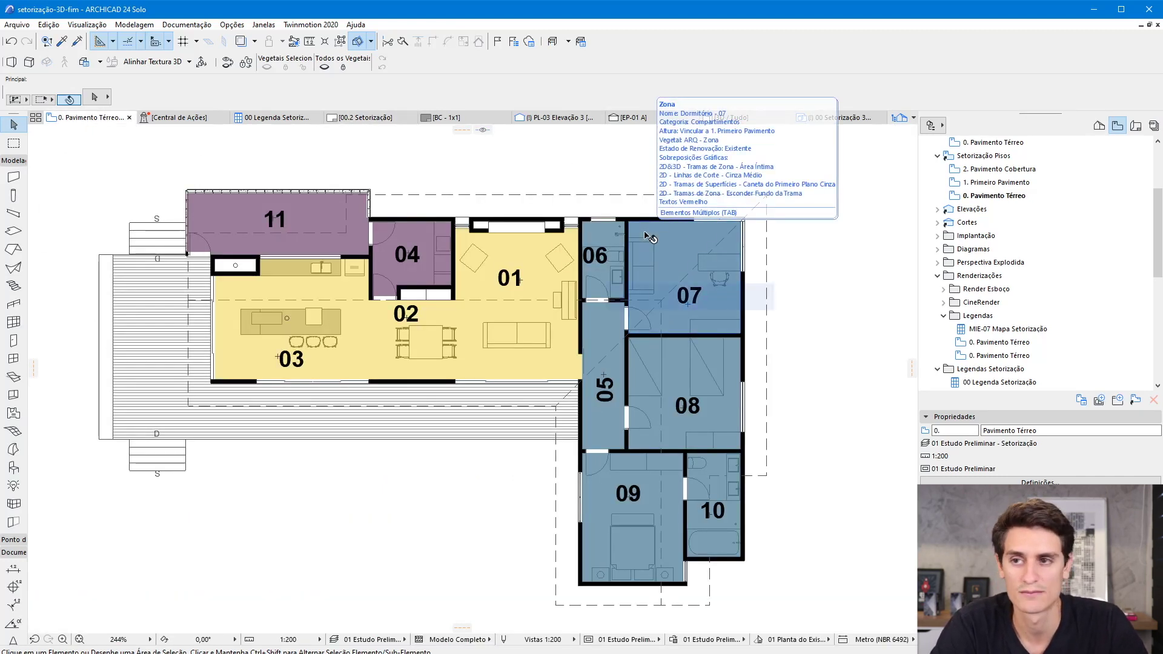
left_click(232, 24)
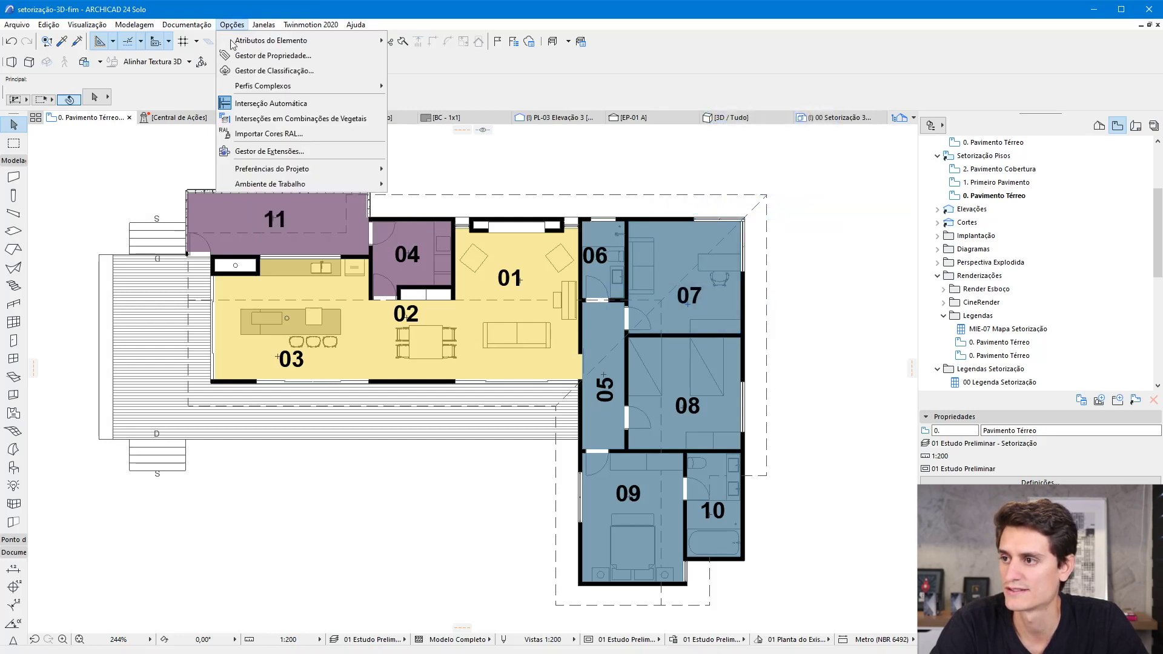
- Reopen the Gestor de Propriedade and edit the Percentual Área Total STR expression
left_click(249, 55)
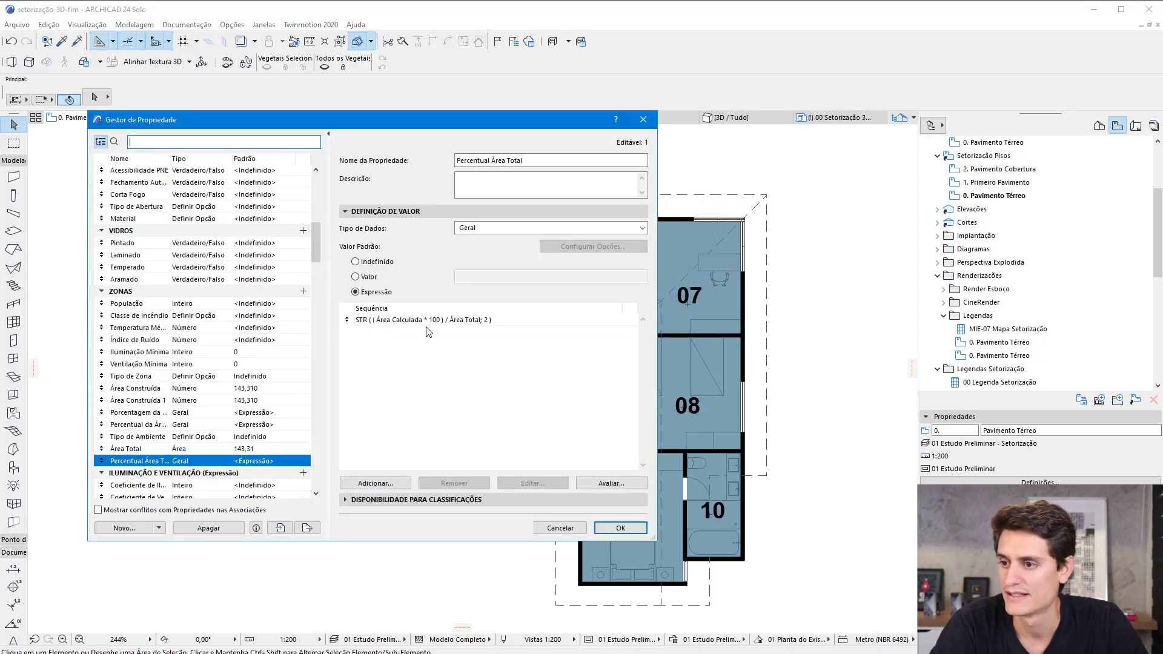
left_click(428, 321)
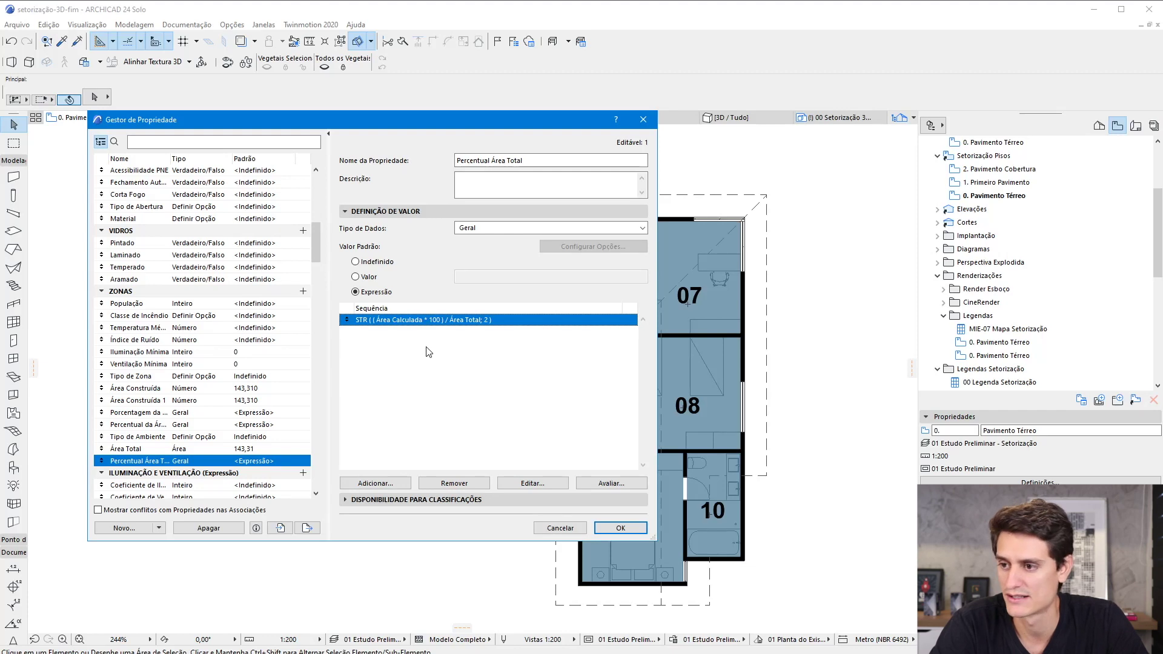
double_click(414, 329)
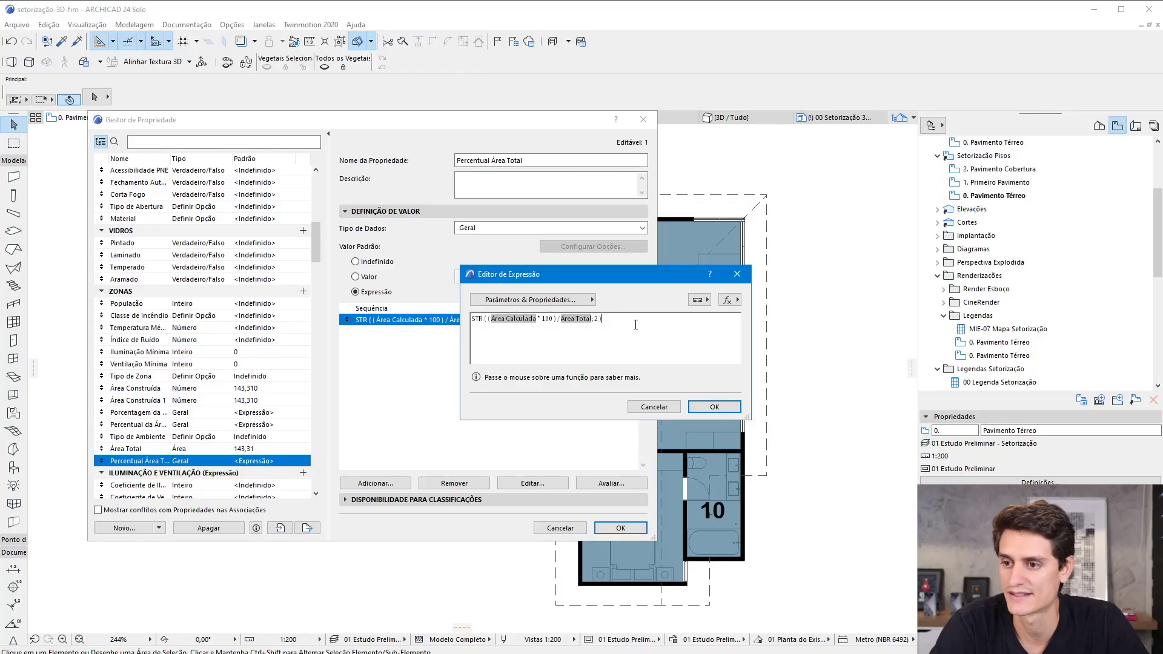
left_click_drag(602, 318, 446, 317)
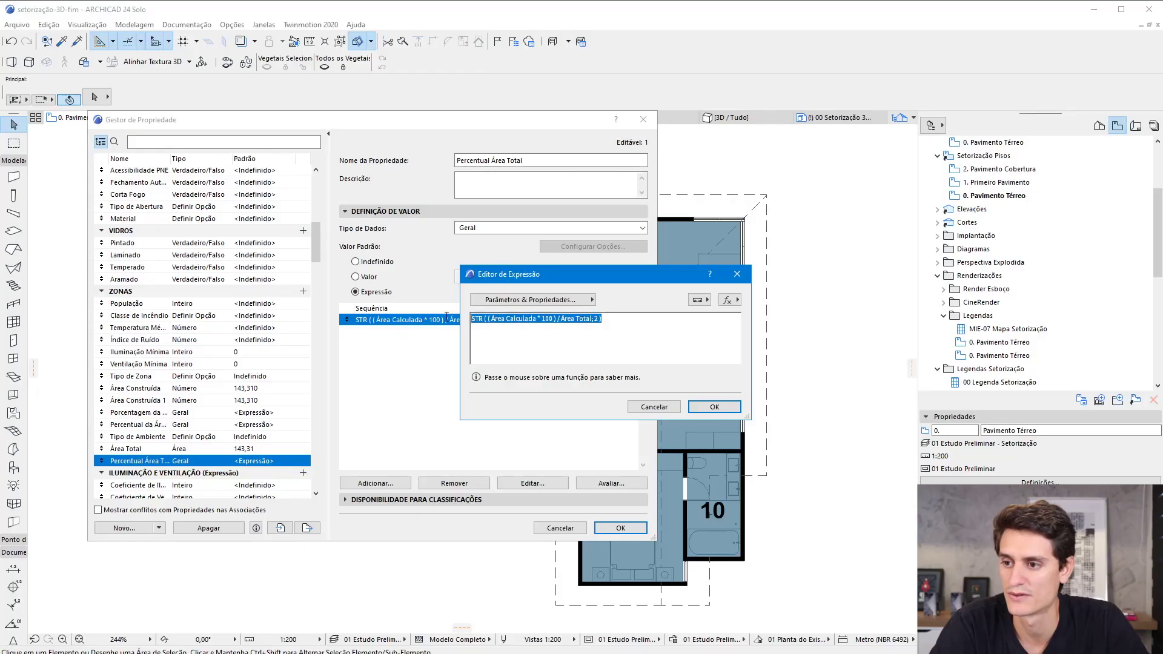
- Insert the CONCAT text function into the Percentual Área Total expression
left_click(682, 322)
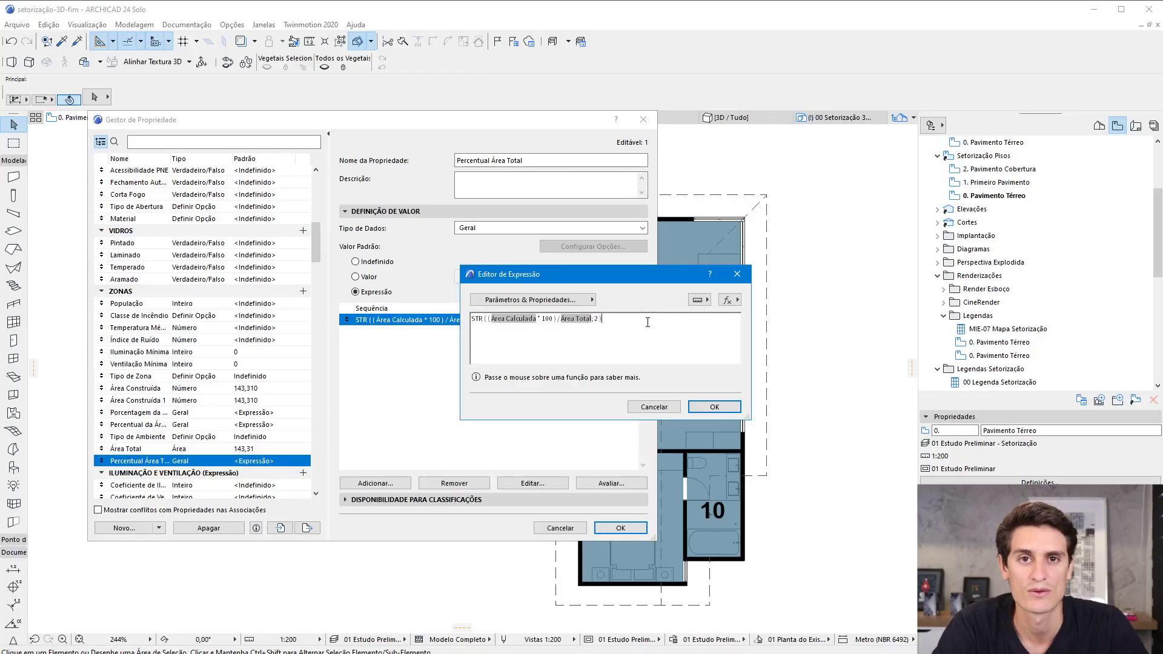
left_click(725, 301)
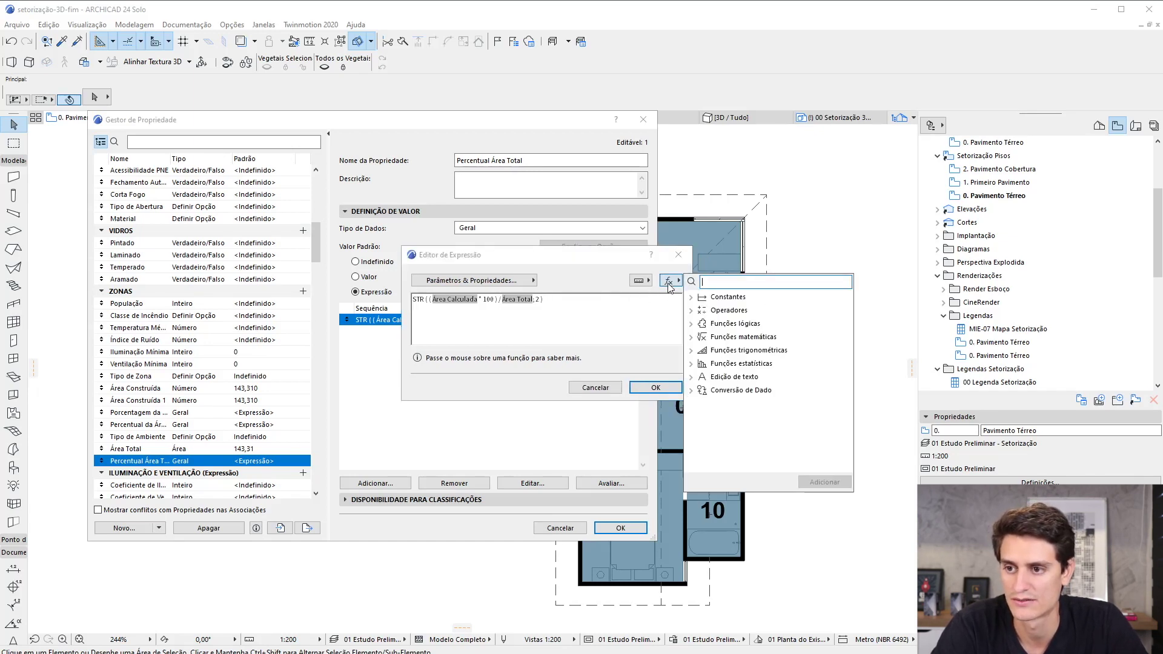
left_click(691, 378)
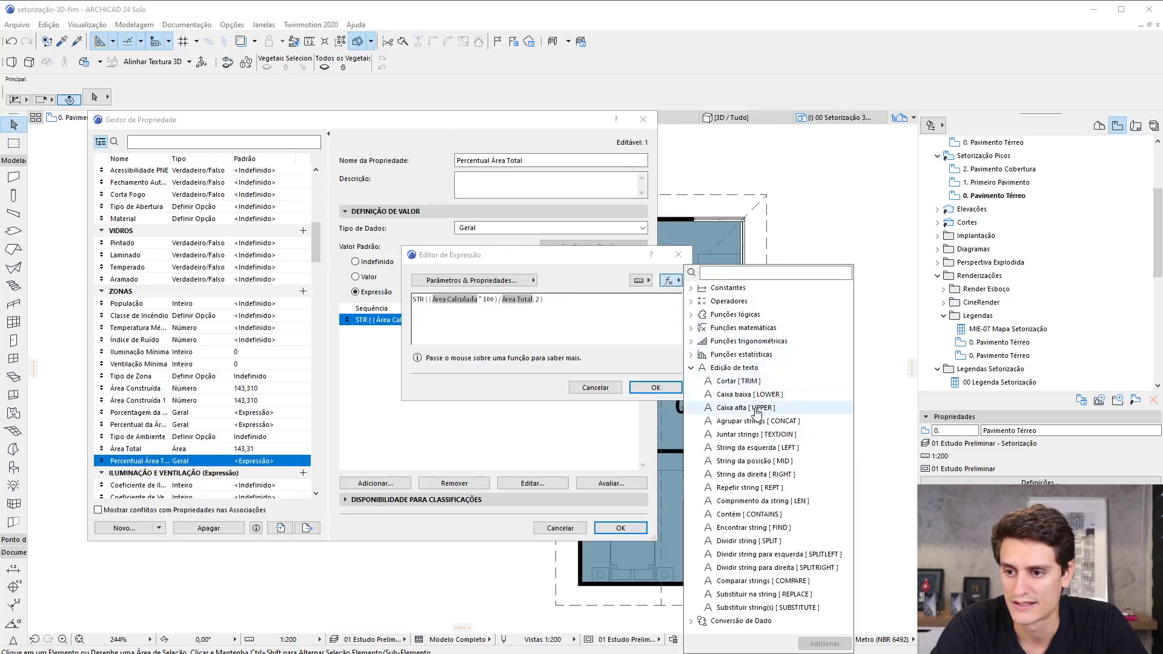
left_click(739, 424)
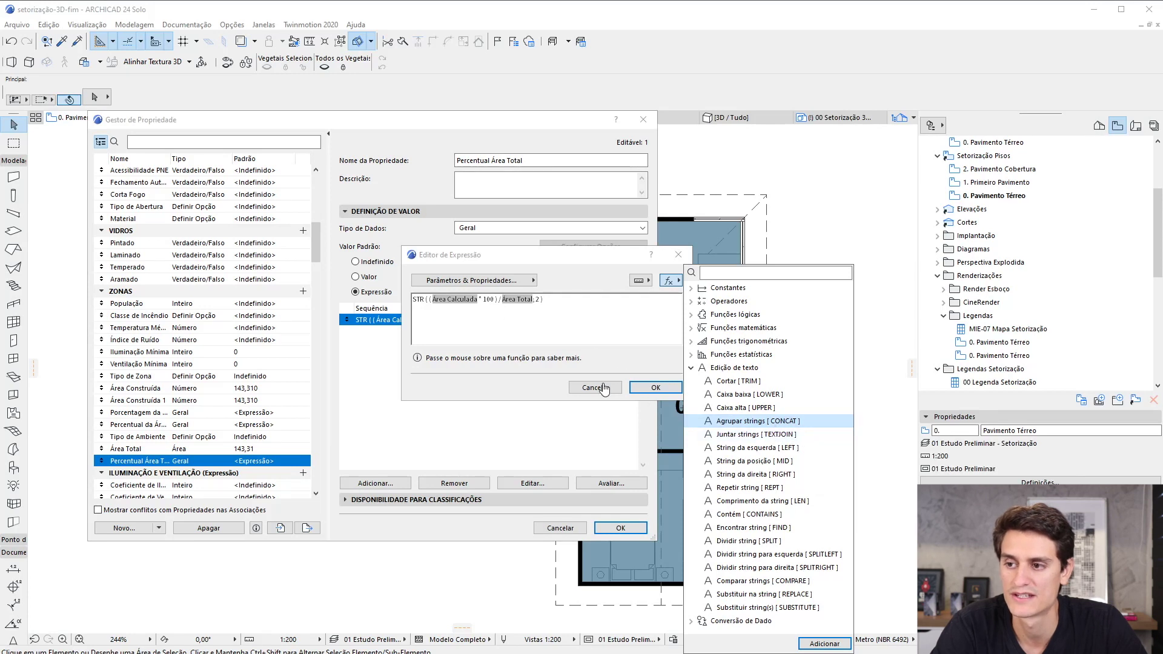
left_click(824, 643)
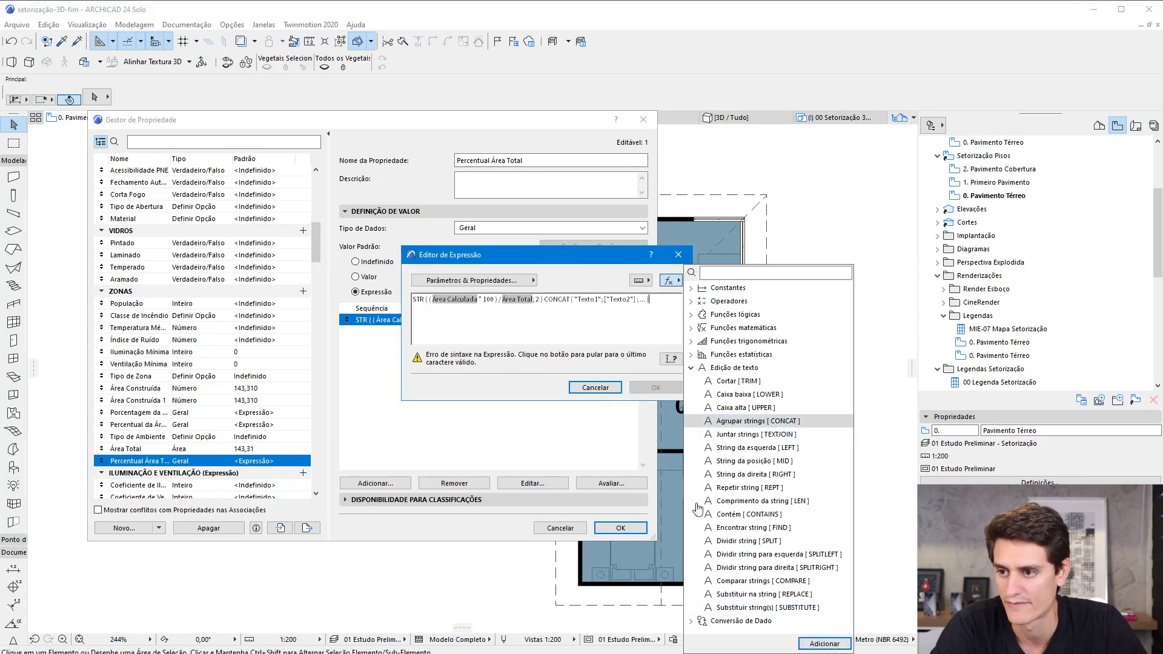
left_click_drag(545, 300, 651, 300)
left_click(576, 300)
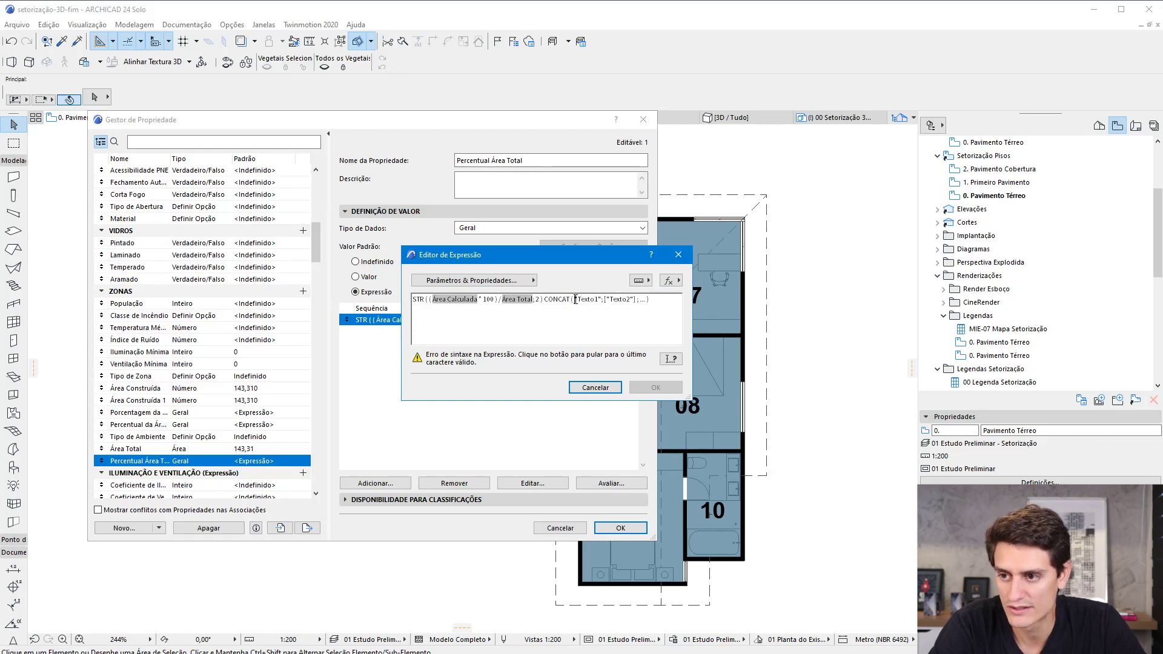
- Move the STR percentage calculation into CONCAT's first argument with "%" second, and save the property
left_click(534, 315)
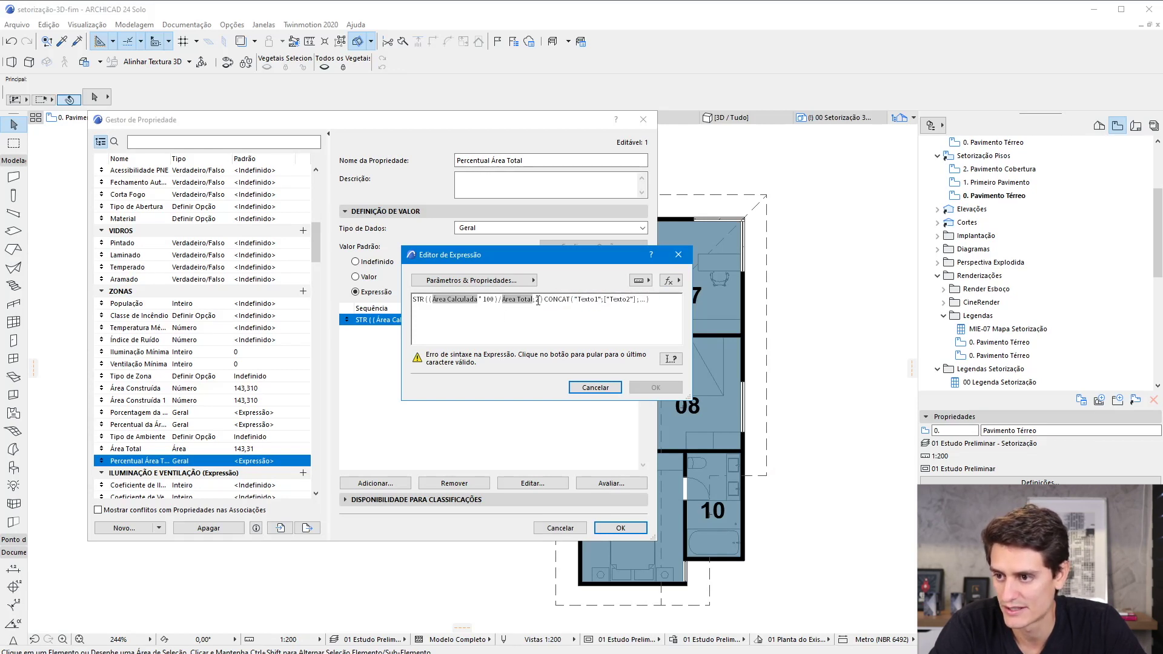
left_click_drag(543, 299, 449, 291)
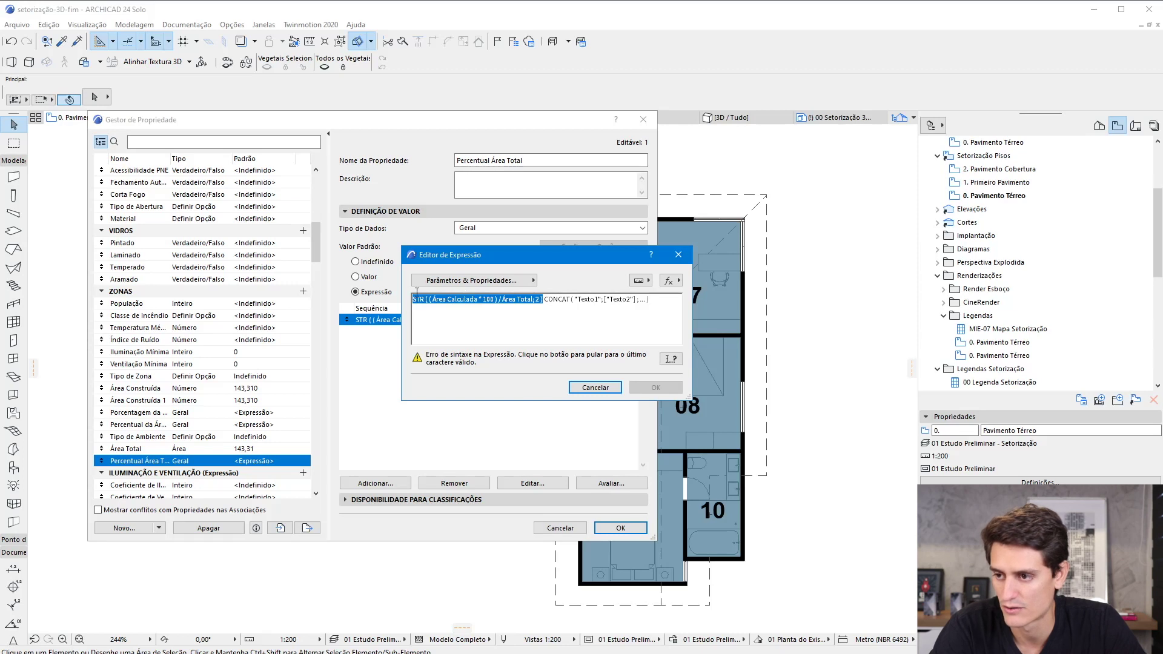
key("ctrl+x")
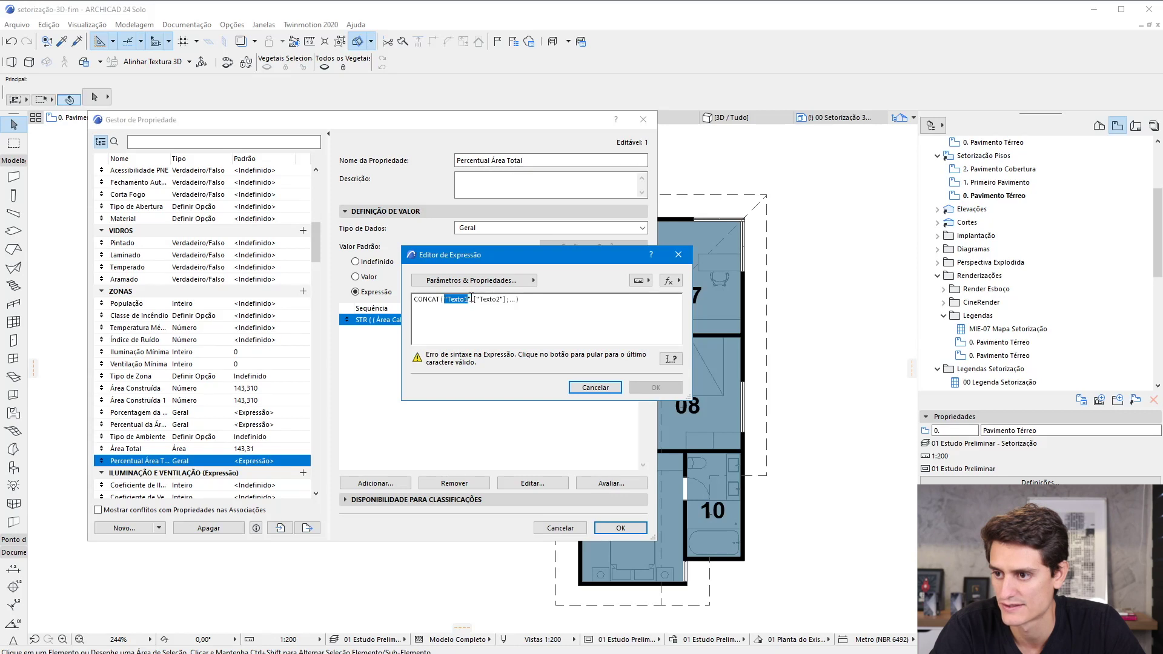
key("Delete")
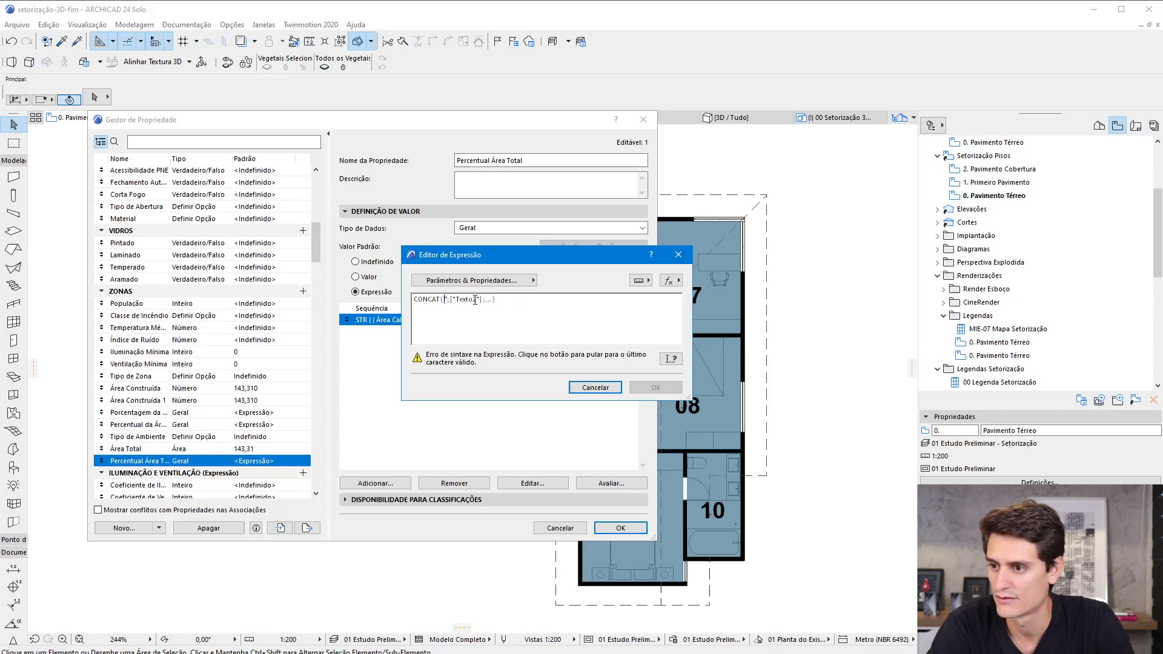
key("ctrl+v")
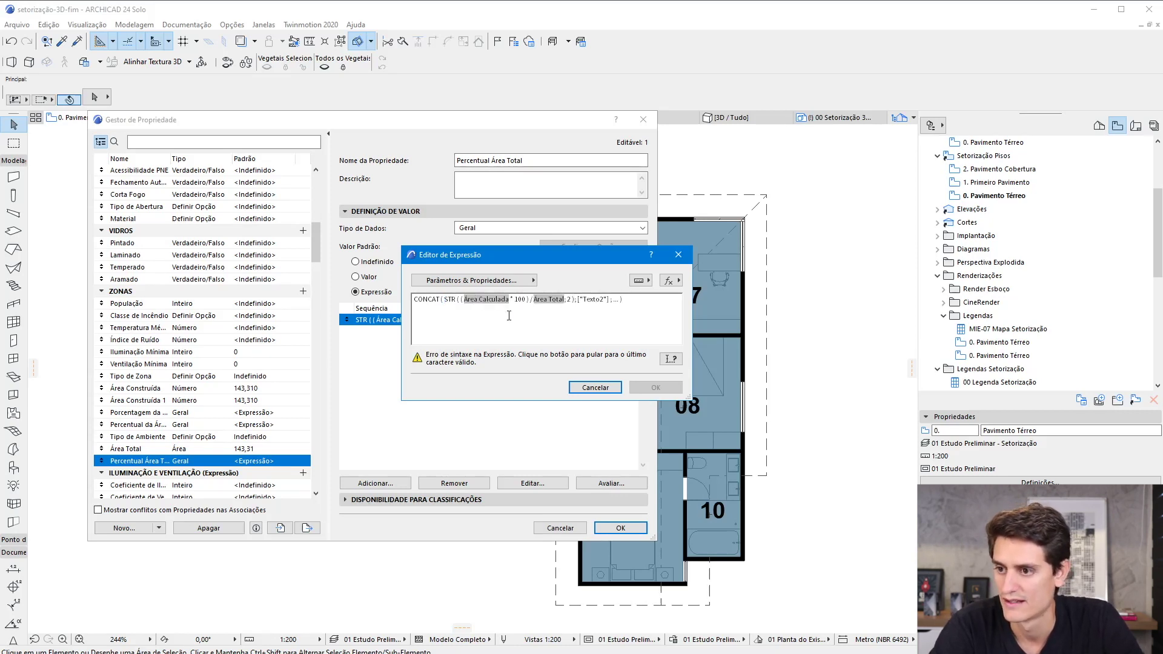
key("Delete")
left_click(603, 299)
key("BackSpace")
key("BackSpace")
key("BackSpace")
key("BackSpace")
key("BackSpace")
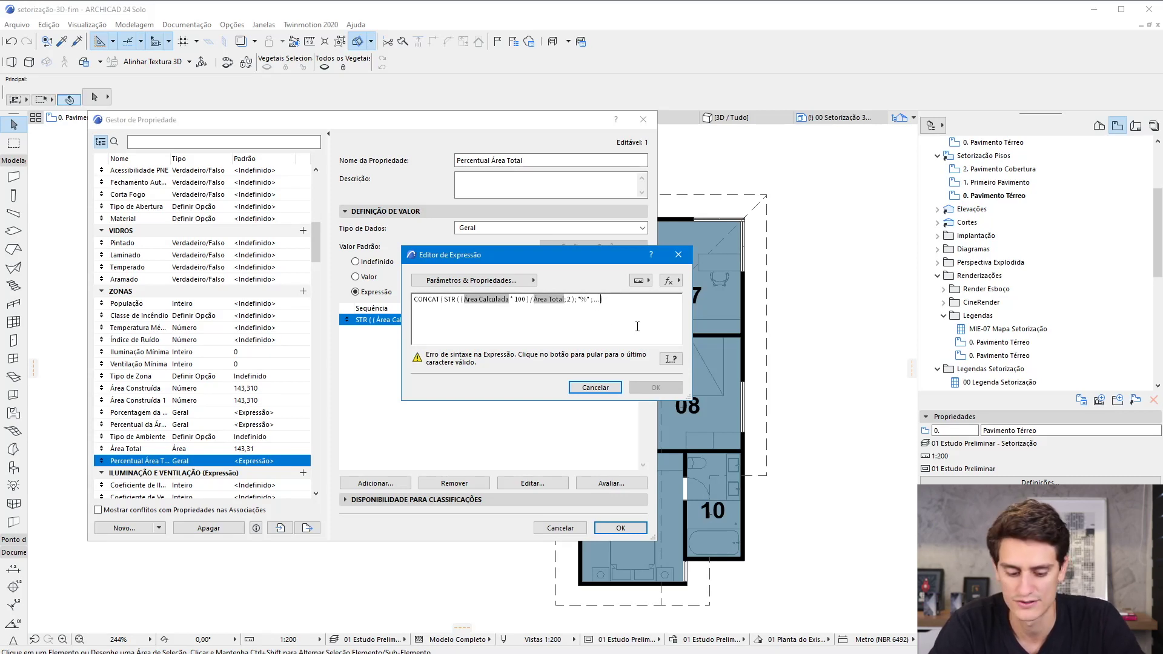
key("BackSpace")
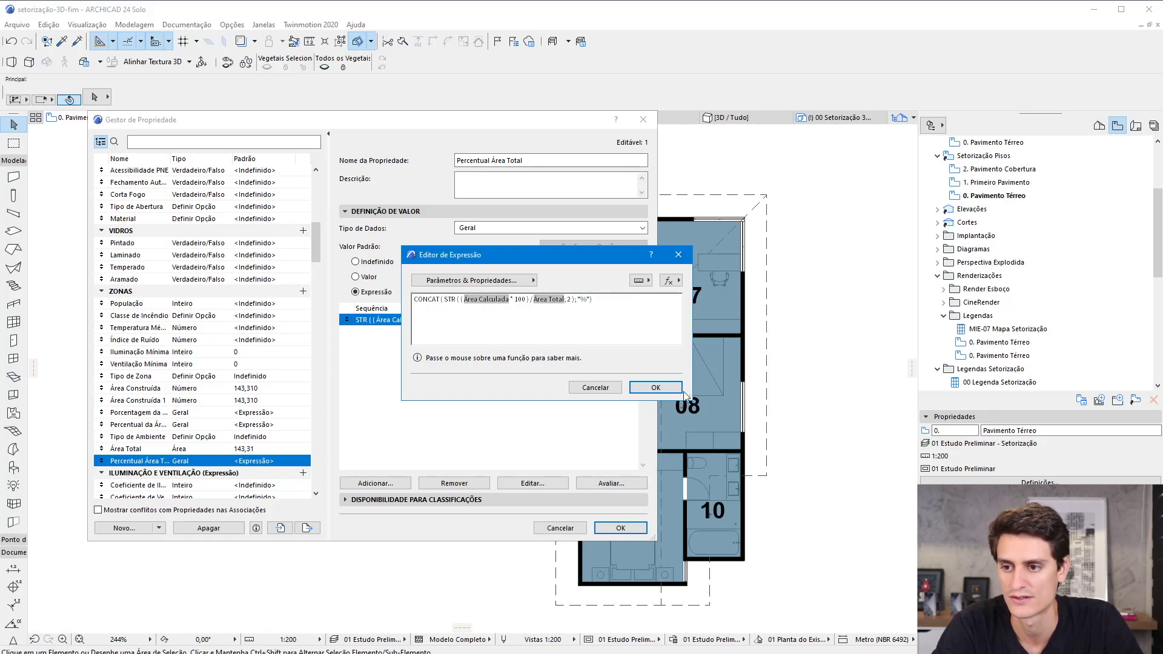
left_click(656, 388)
left_click(621, 528)
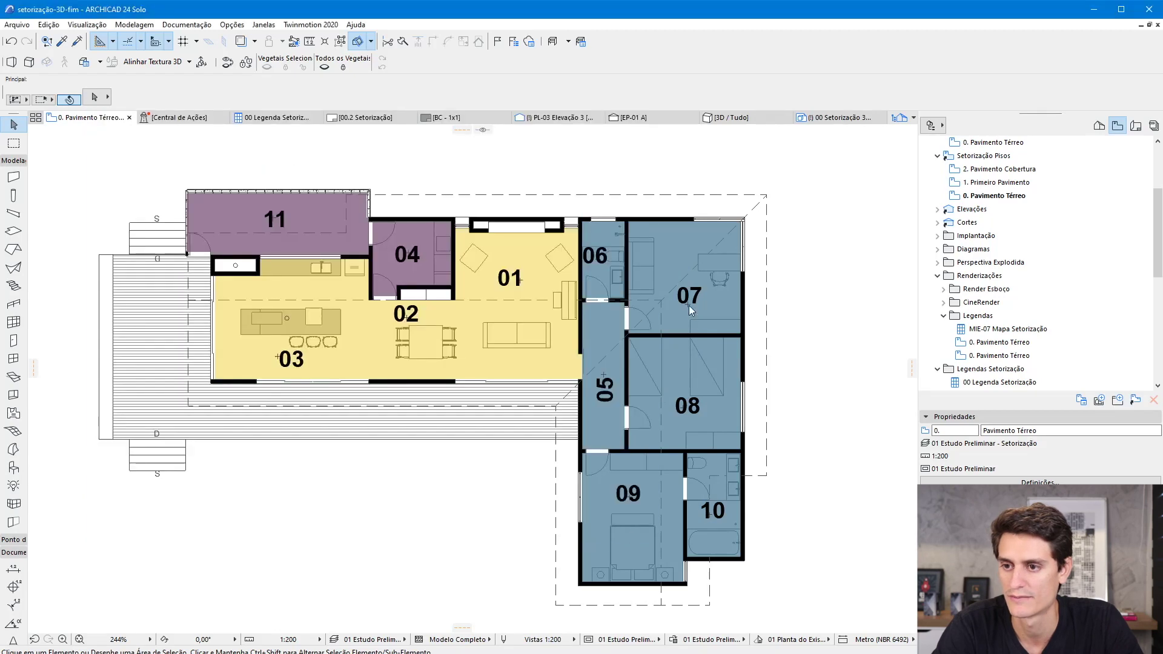
left_click(691, 297)
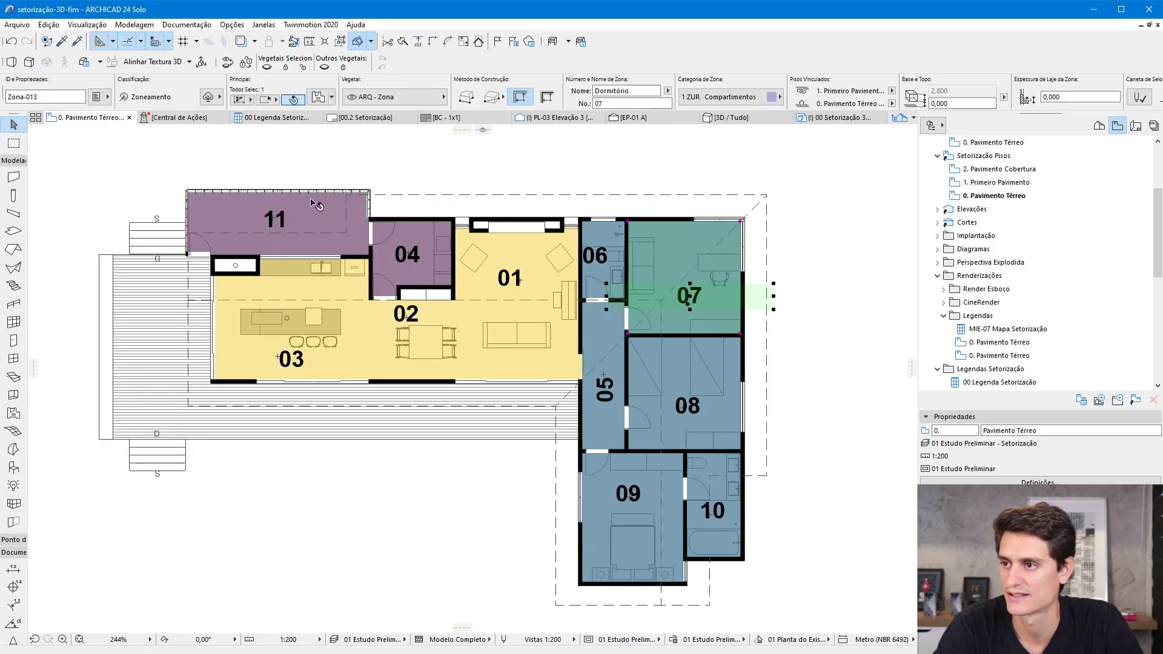
left_click(235, 30)
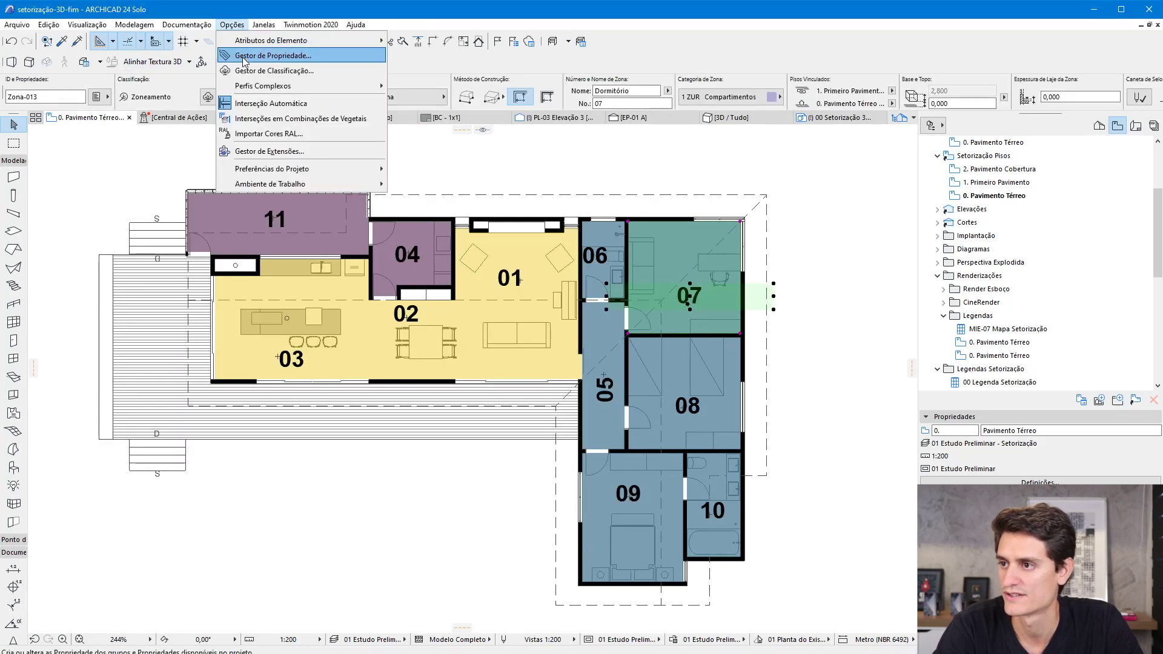
left_click(246, 60)
left_click(608, 483)
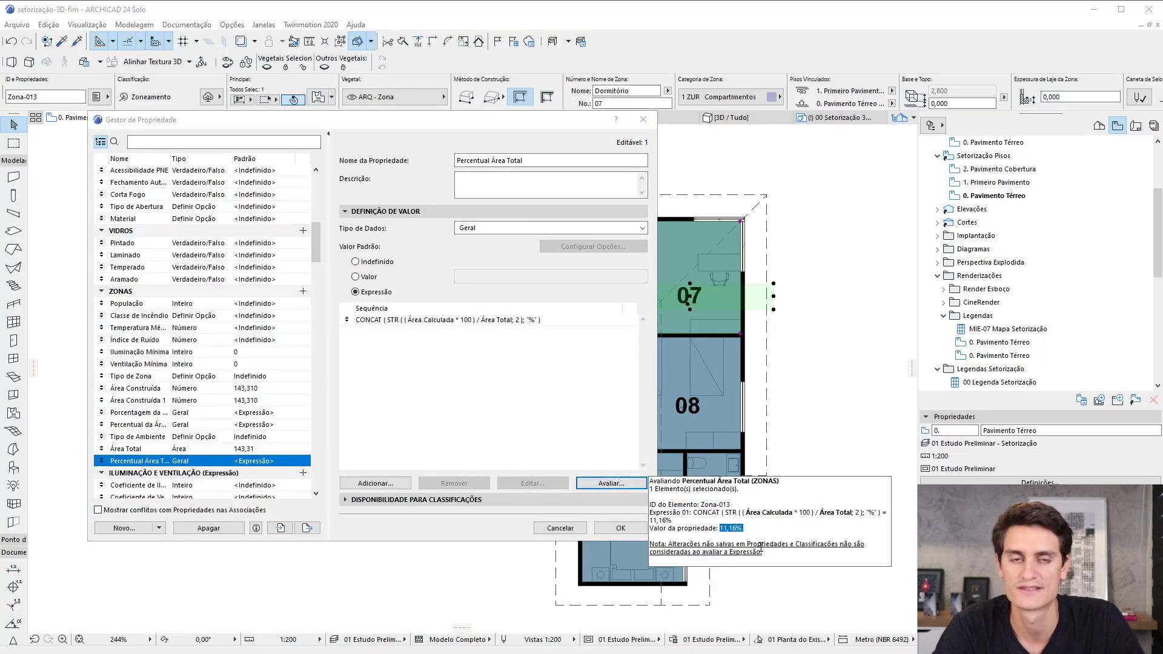
key("Return")
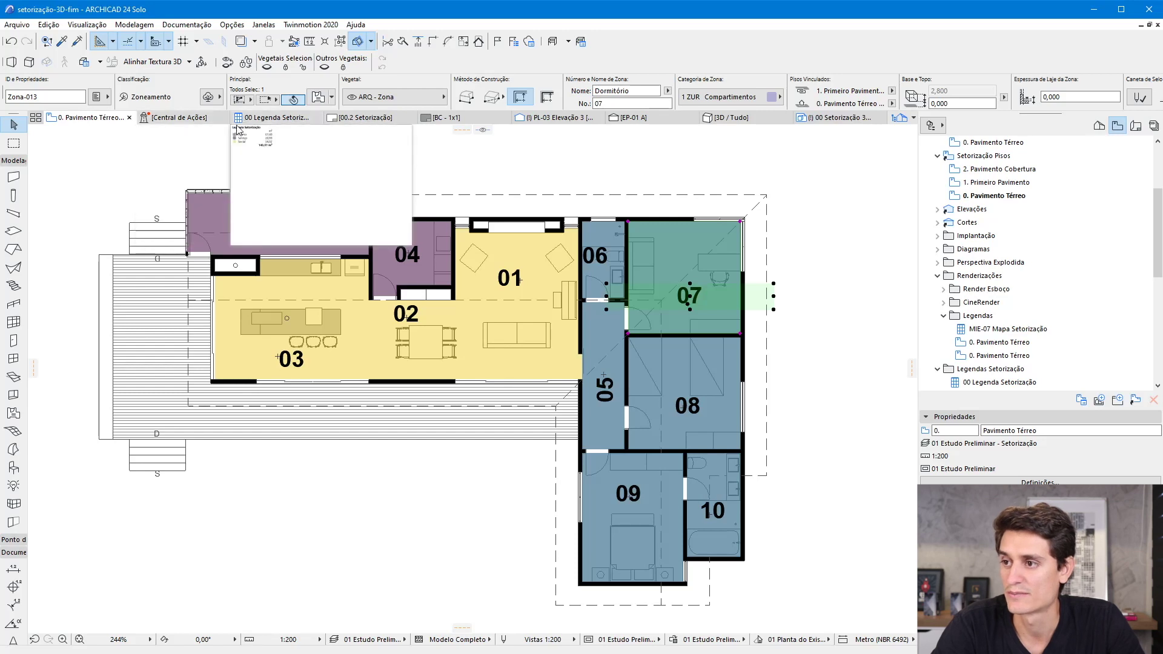
left_click(365, 118)
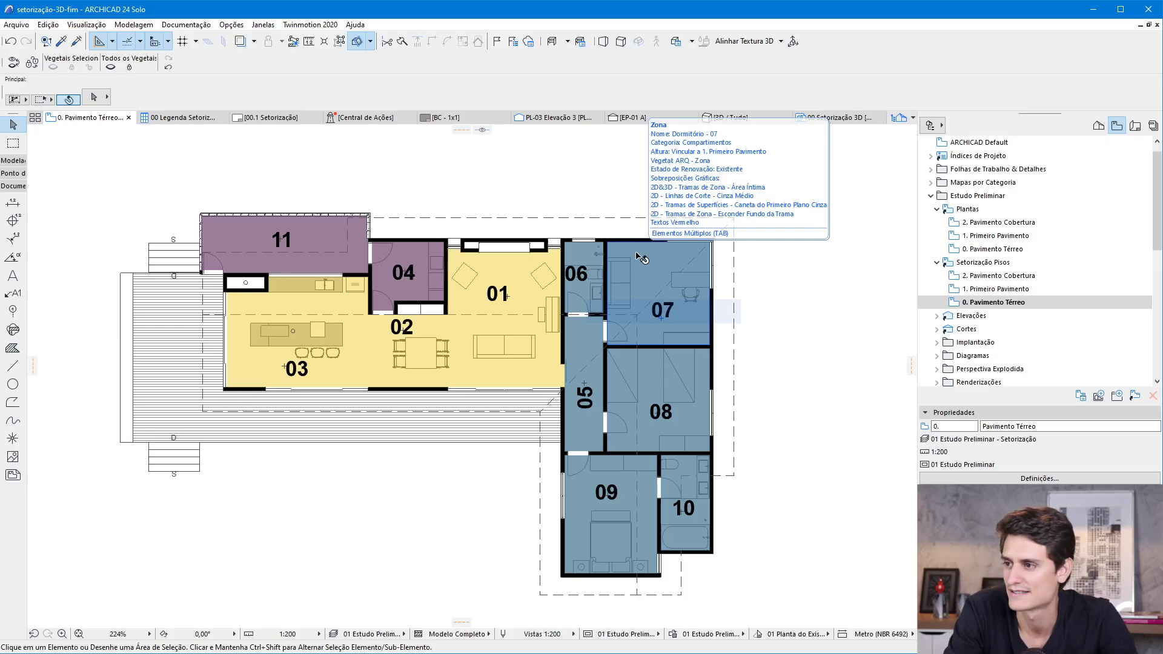
- Open the 00.1 Setorização layout showing the colour-zoned ground floor with zones 01 to 11
left_click(283, 120)
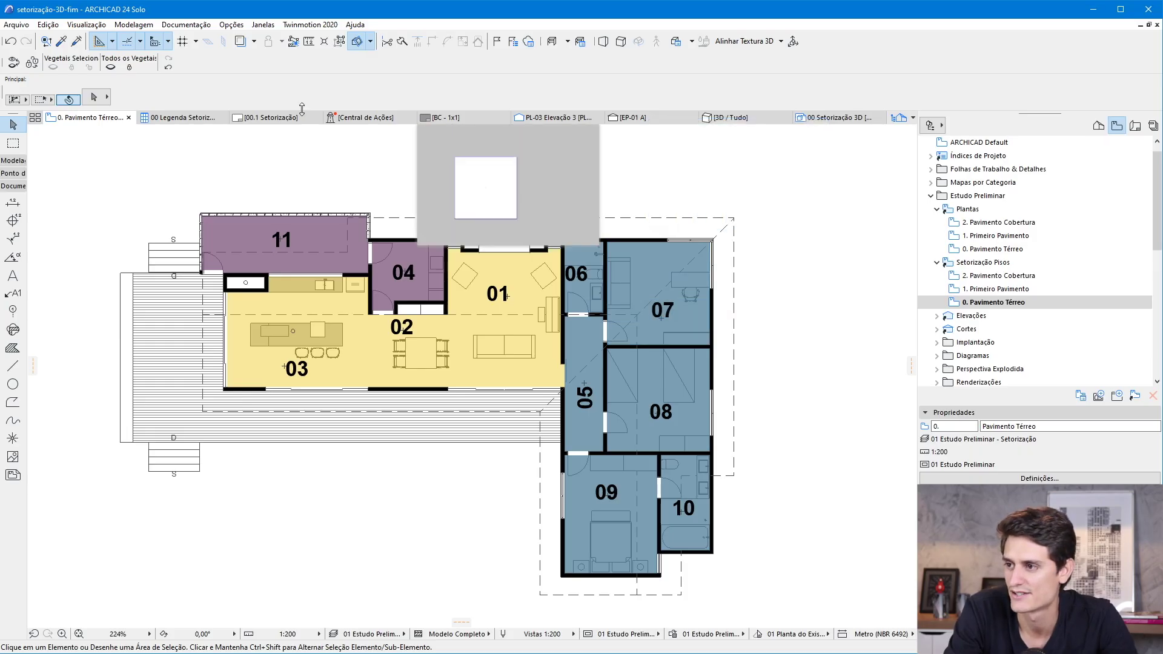